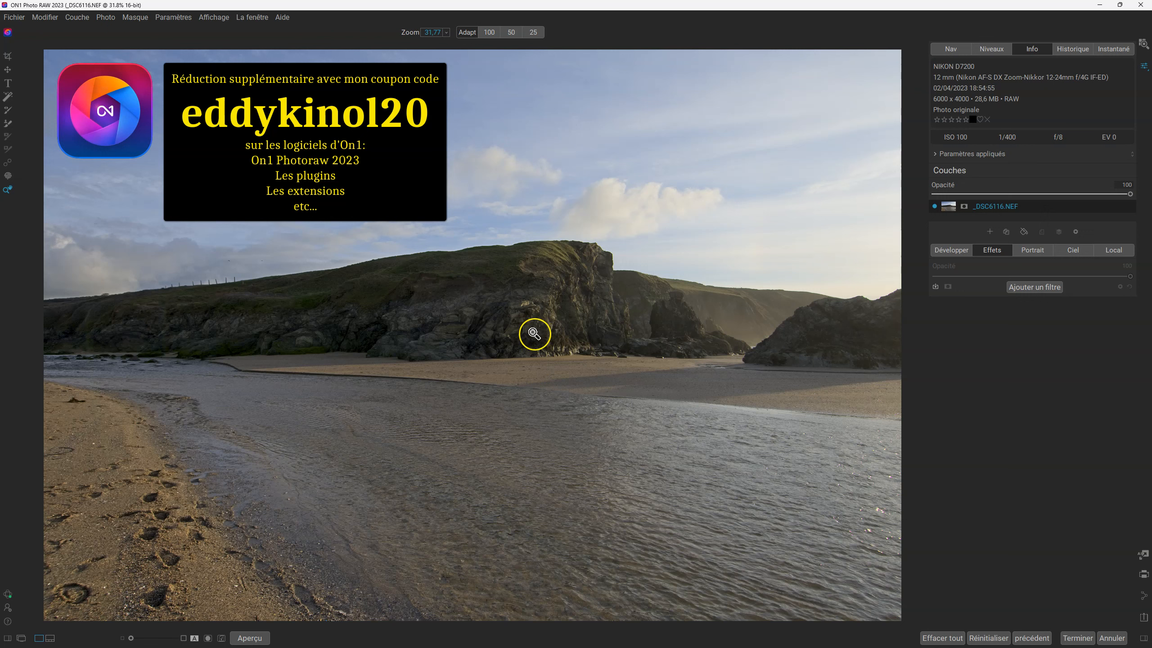
Step: Activate the local adjustment brush and open the local adjustment settings for the beach photo
left_click(8, 109)
left_click(1114, 251)
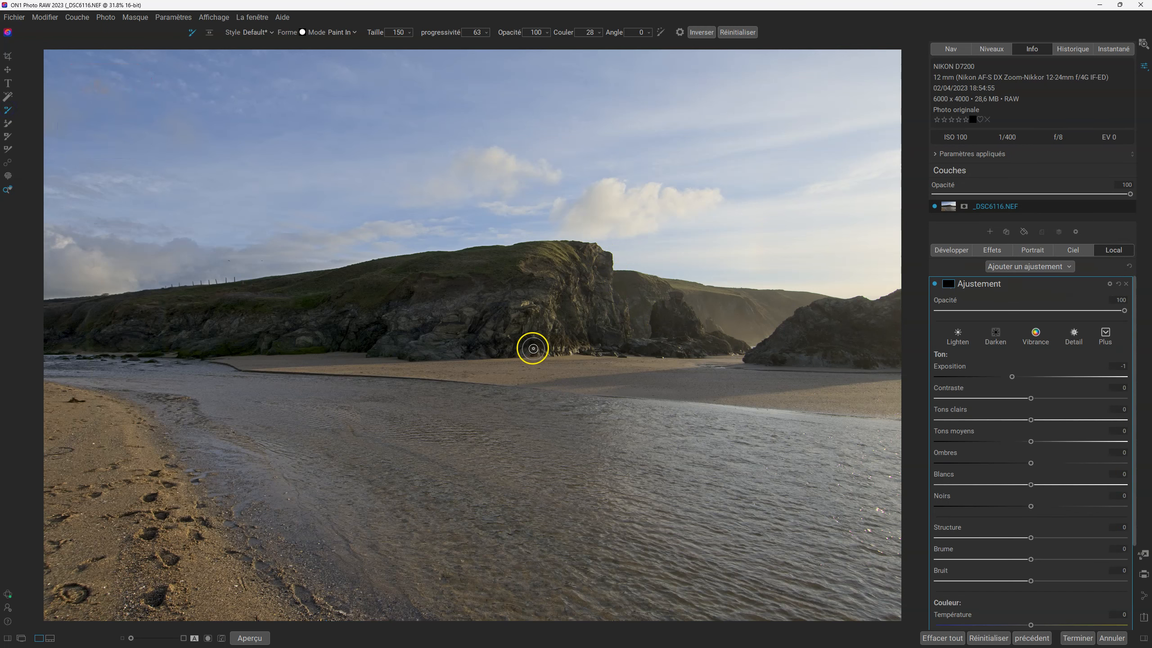
mouse_move(548, 348)
left_mouse_down()
mouse_move(548, 358)
mouse_move(635, 356)
mouse_move(600, 355)
left_mouse_up()
left_click(554, 348)
Step: Zoom in on the cliff, look across the photo in every direction, and return to the full image view
scroll(552, 347, "up", 3)
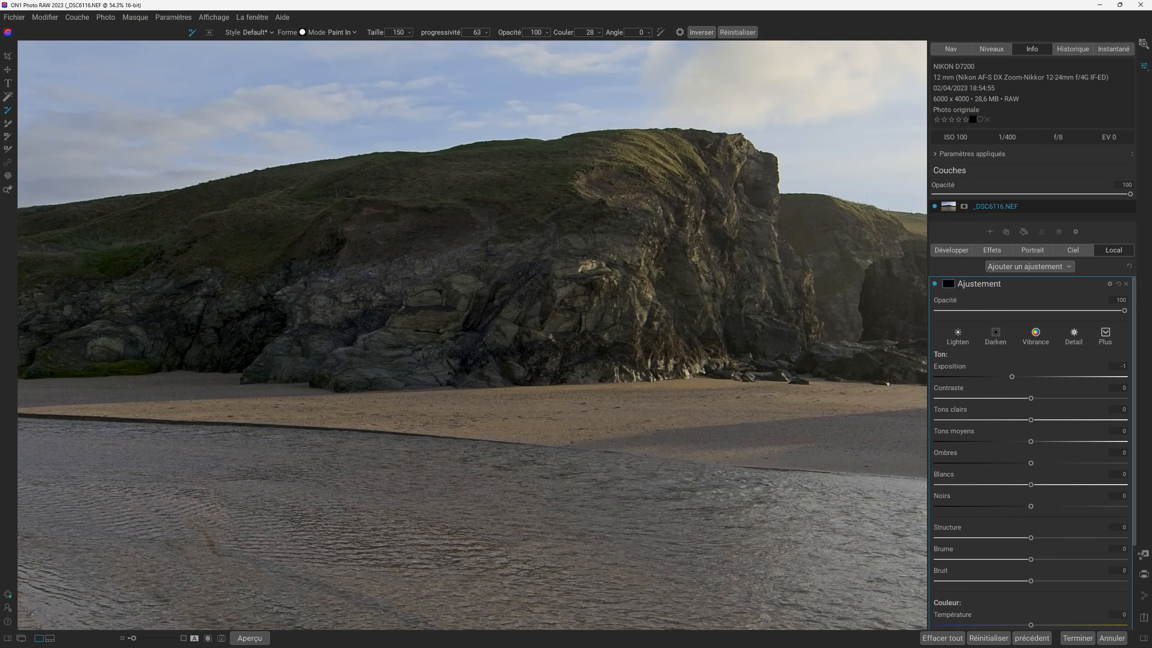
mouse_move(572, 352)
left_mouse_down()
mouse_move(826, 386)
mouse_move(636, 374)
left_mouse_up()
scroll(636, 373, "down", 1)
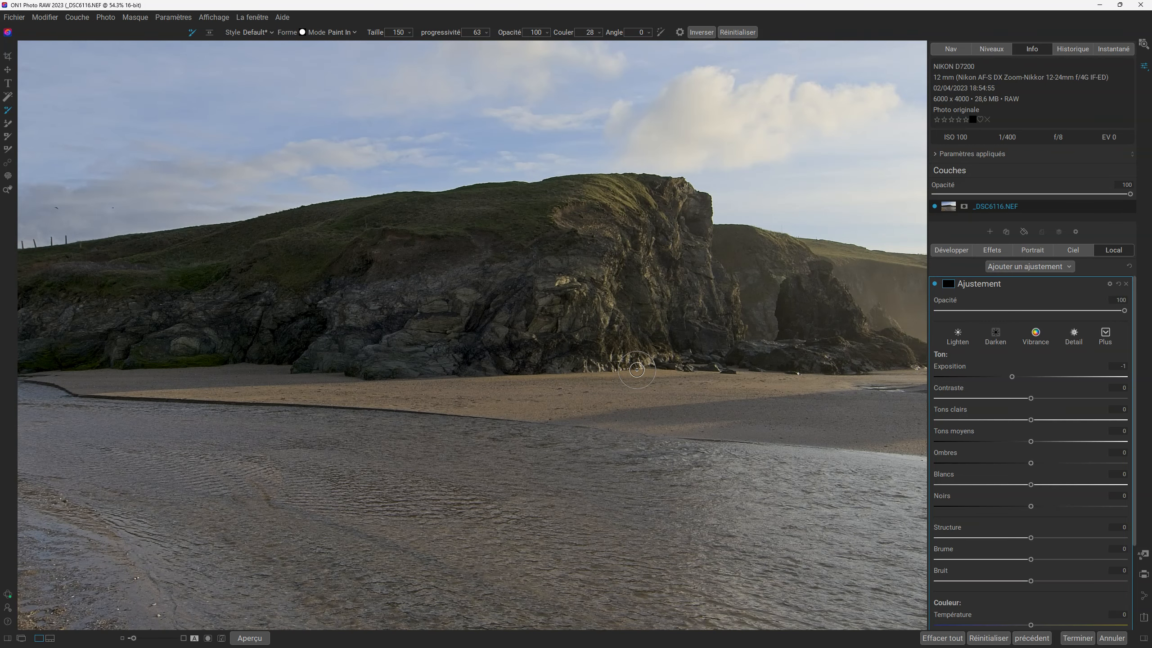
mouse_move(637, 370)
left_mouse_down()
mouse_move(401, 350)
mouse_move(646, 347)
mouse_move(635, 366)
mouse_move(631, 353)
left_mouse_up()
scroll(631, 353, "right", 2)
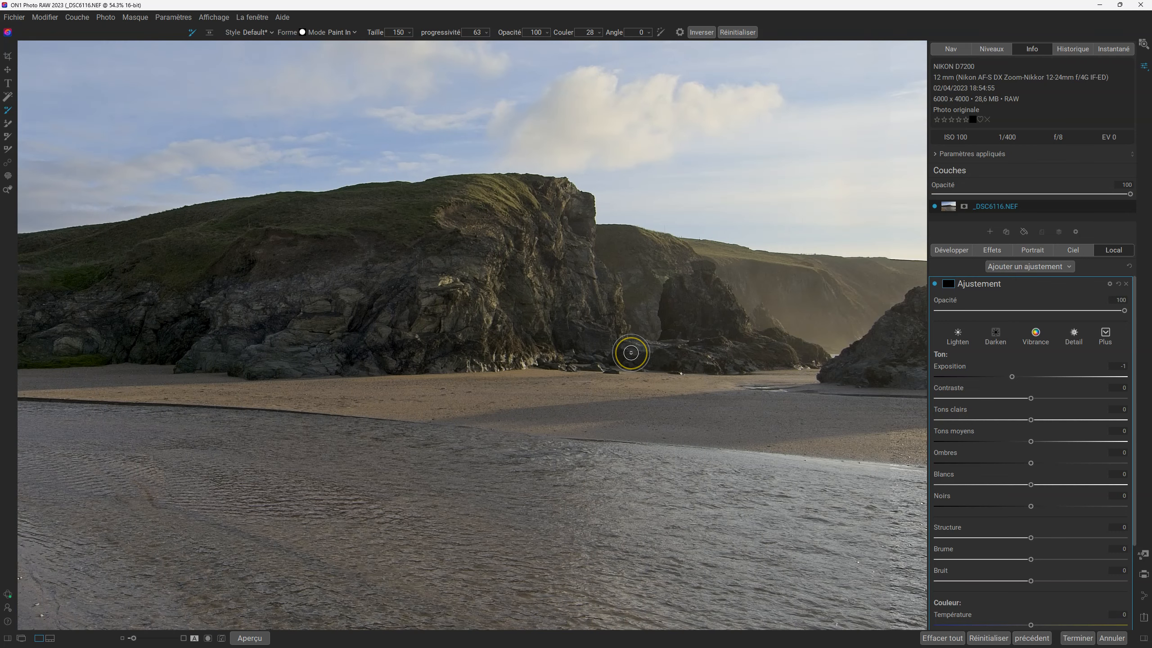
scroll(631, 352, "right", 2)
scroll(631, 353, "left", 4)
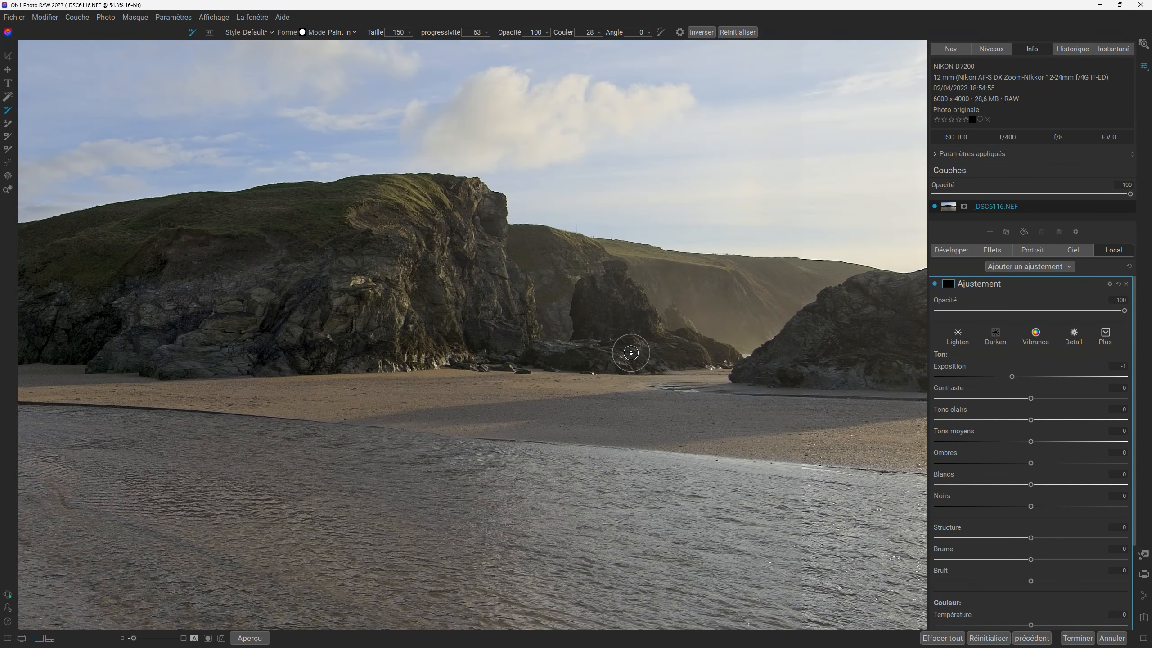
scroll(631, 353, "left", 3)
scroll(631, 353, "right", 2)
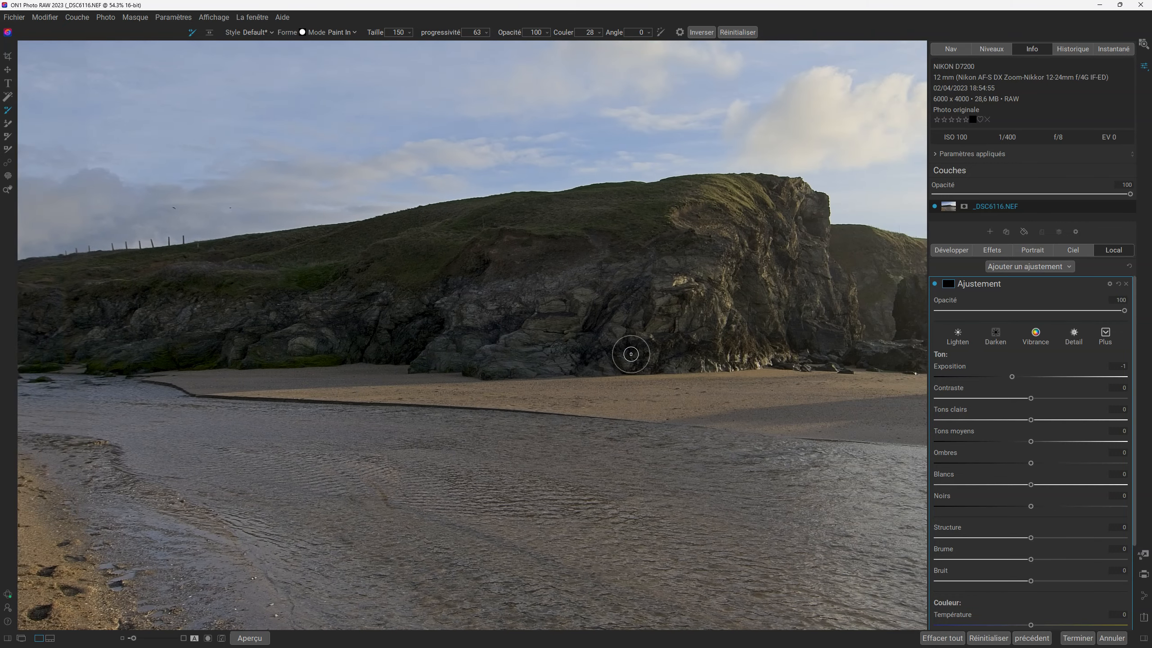
scroll(631, 353, "left", 2)
scroll(631, 354, "left", 2)
scroll(631, 353, "right", 3)
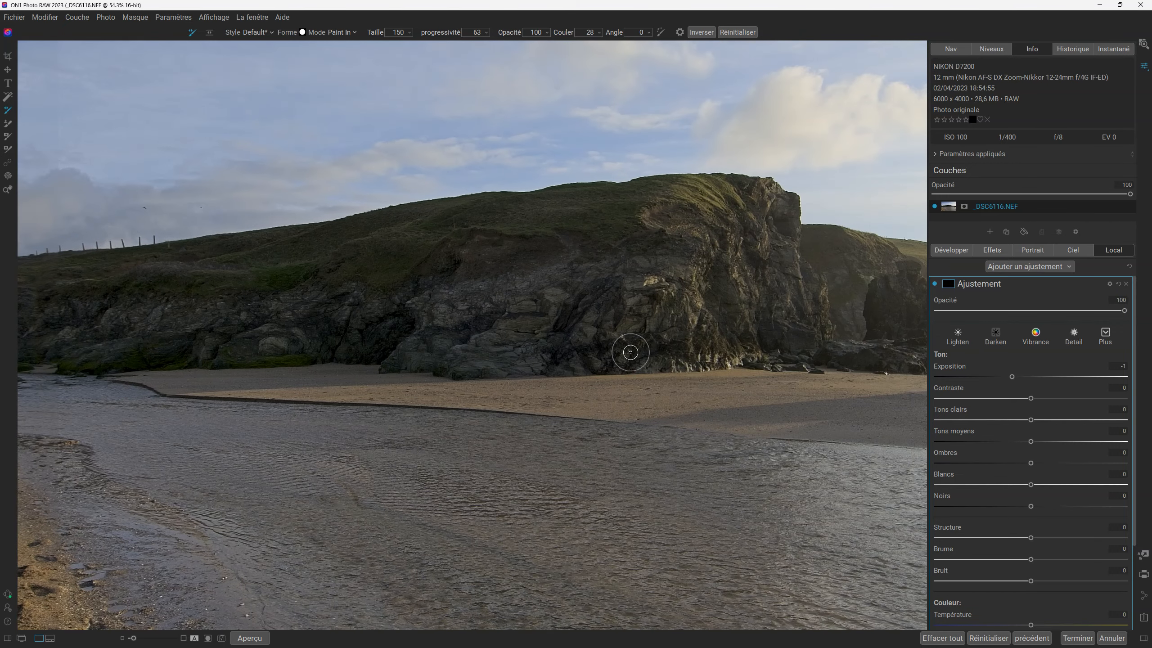
scroll(603, 343, "up", 3)
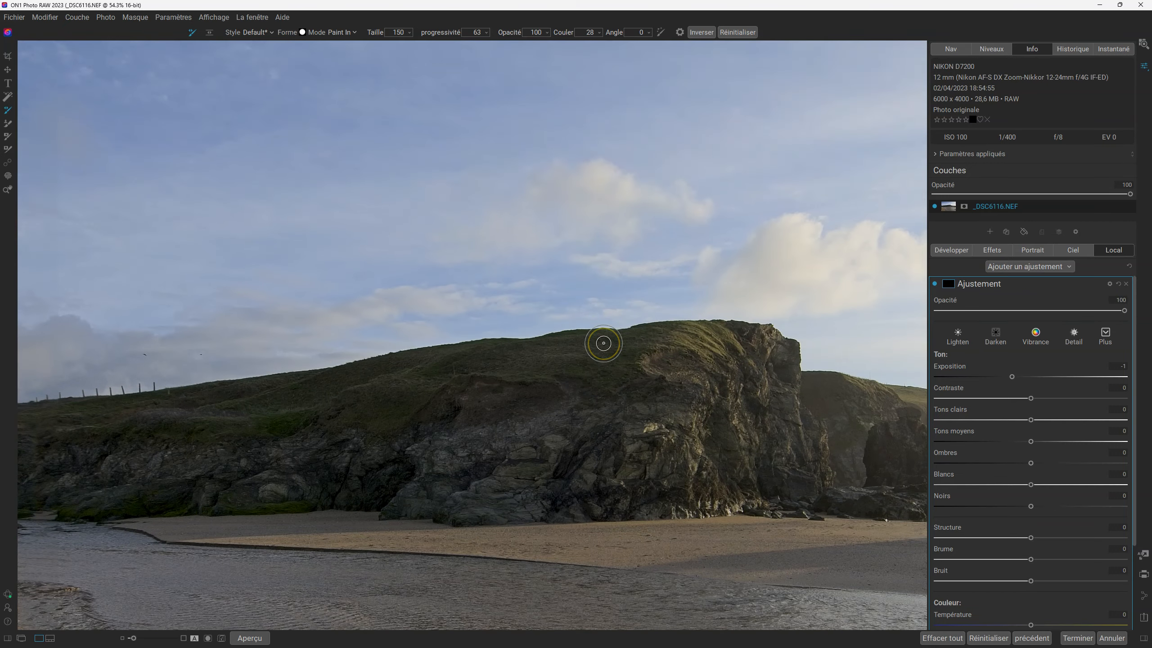
scroll(604, 343, "down", 5)
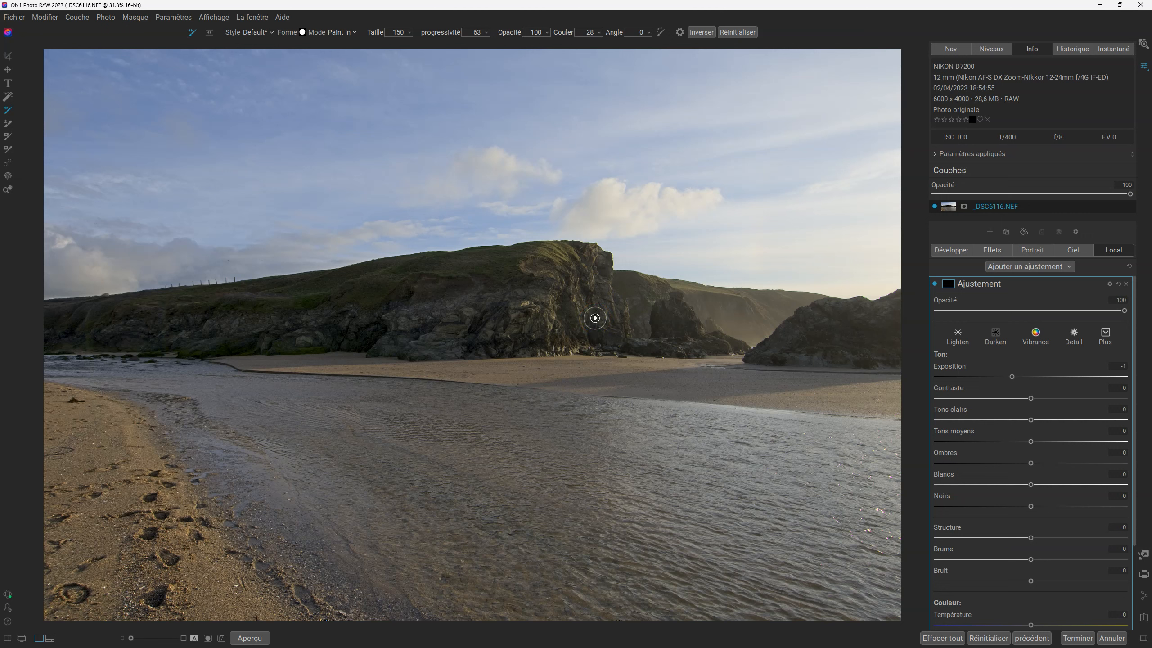
Step: Set the adjustment brush size to 1100 and its feather (progressivité) to 33
scroll(594, 319, "up", 5)
scroll(538, 372, "up", 8)
scroll(538, 372, "down", 5)
key("alt")
scroll(537, 361, "down", 3)
scroll(538, 361, "down", 3)
left_click(512, 352)
key("alt")
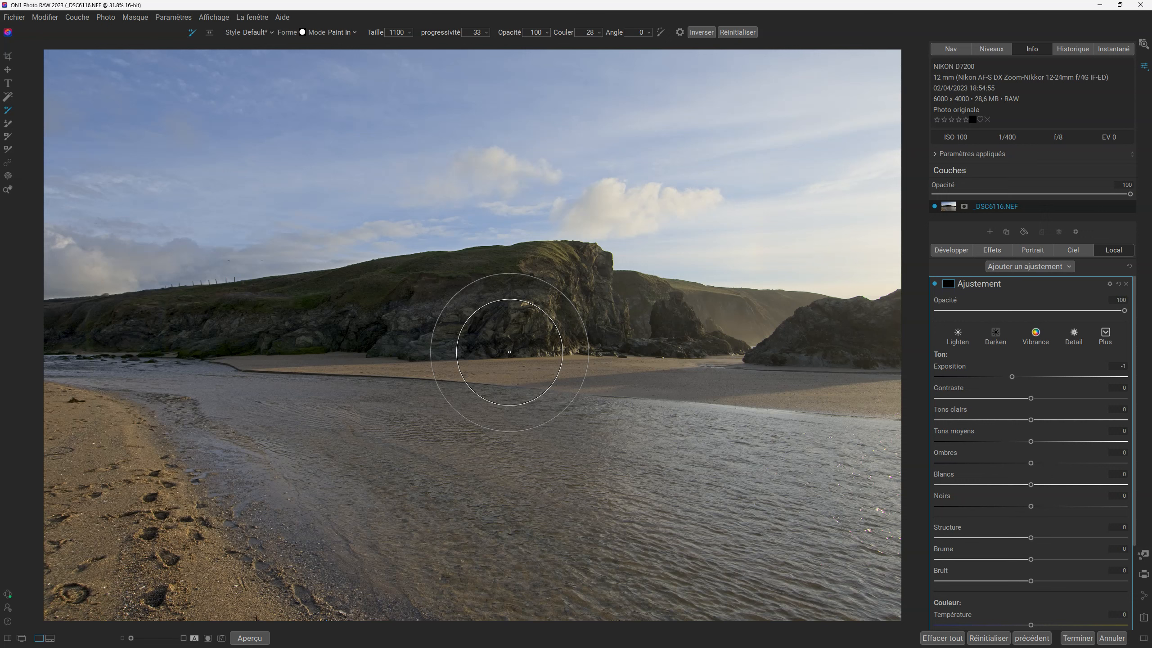
key("x")
scroll(510, 353, "down", 4)
scroll(509, 354, "up", 5)
scroll(509, 353, "down", 4)
scroll(509, 353, "up", 3)
key("x")
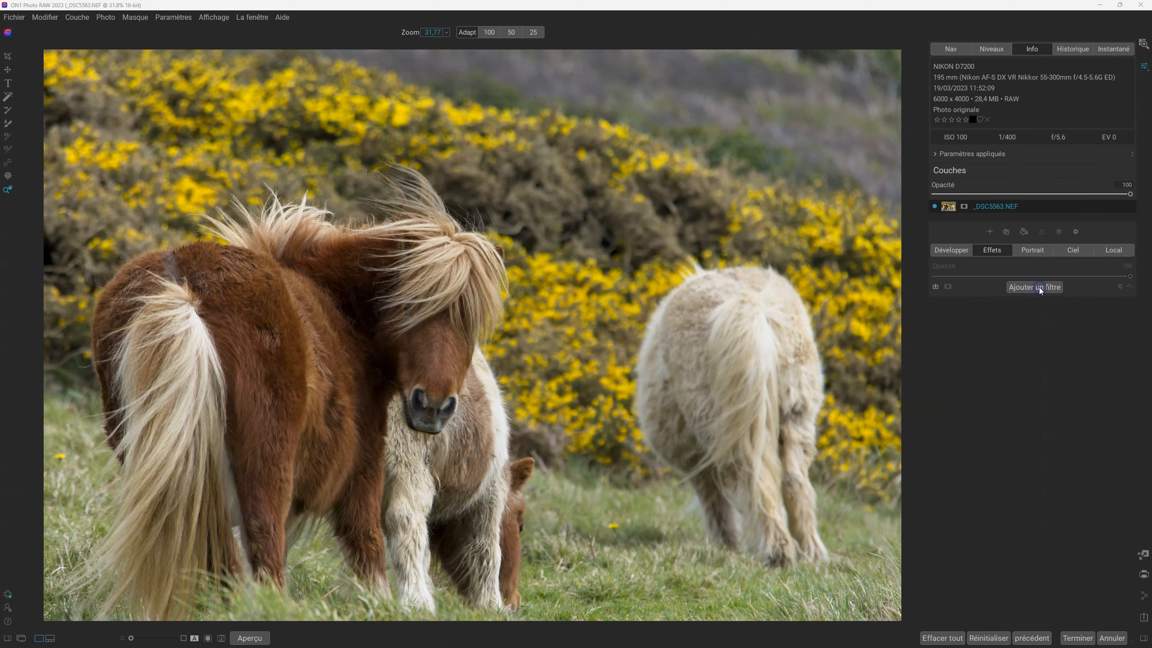
Step: Add a Courbes filter to the horse photo and show its mask settings and Mask AI choices
left_click(1029, 287)
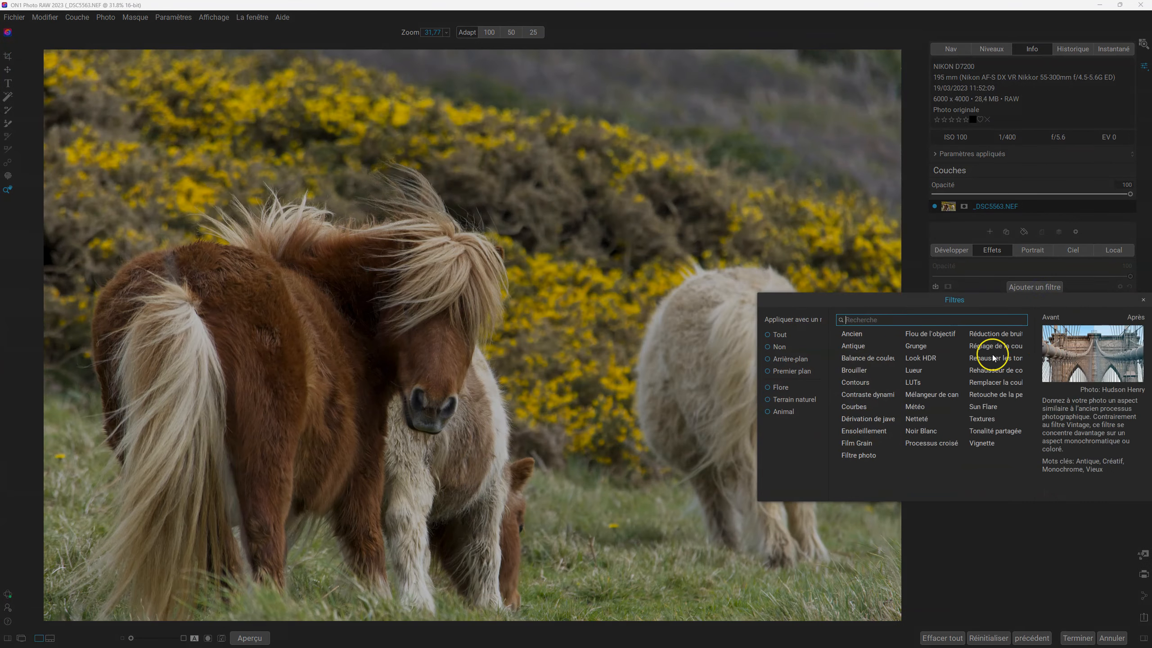
left_click(854, 407)
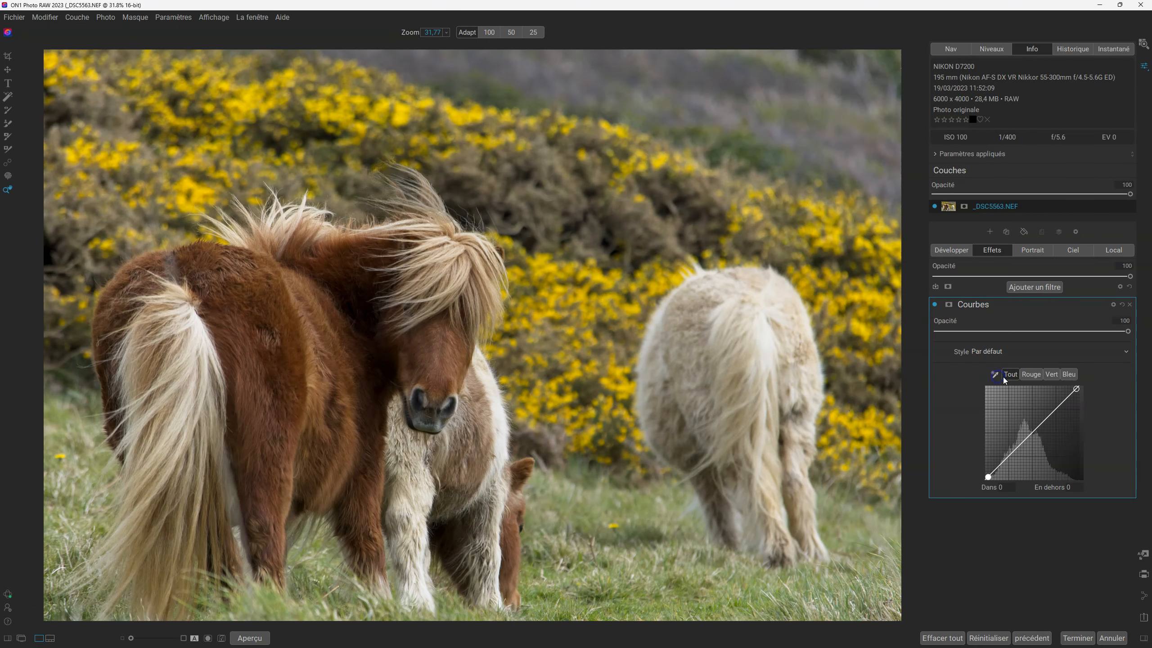
left_click(950, 306)
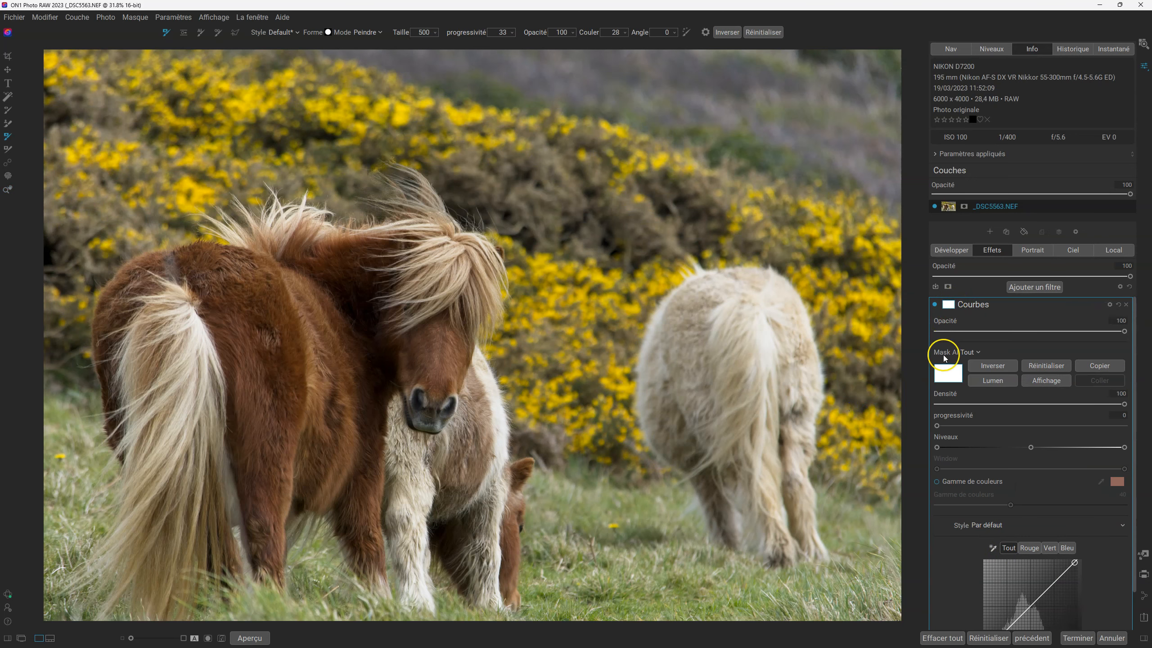
left_click(977, 353)
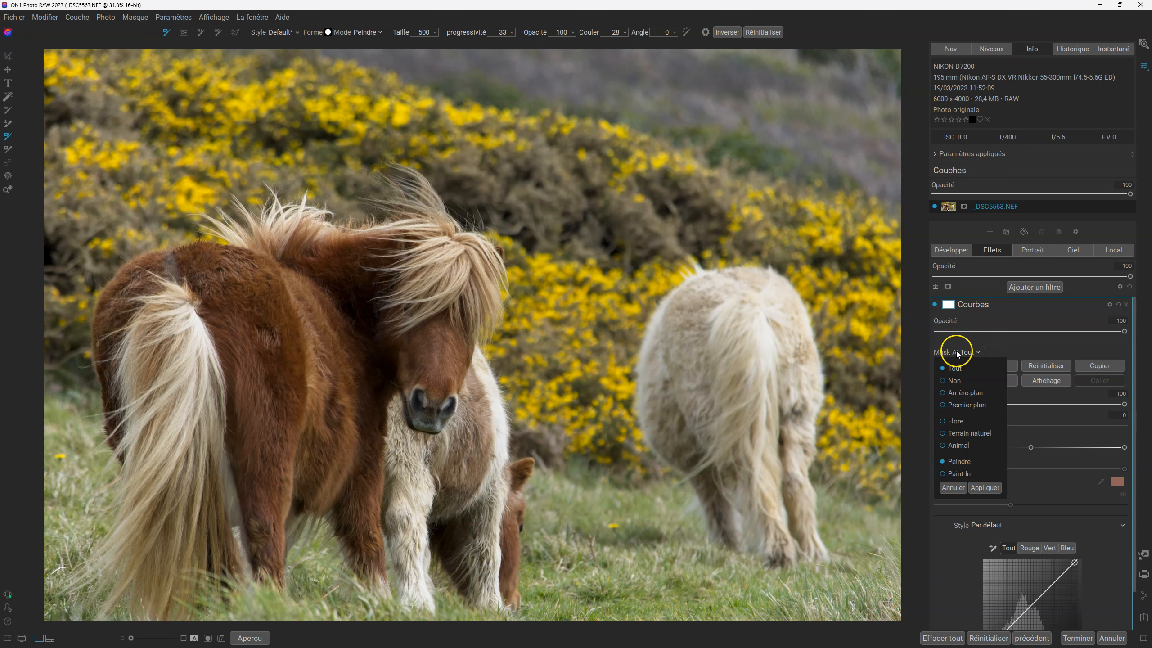
left_click(950, 354)
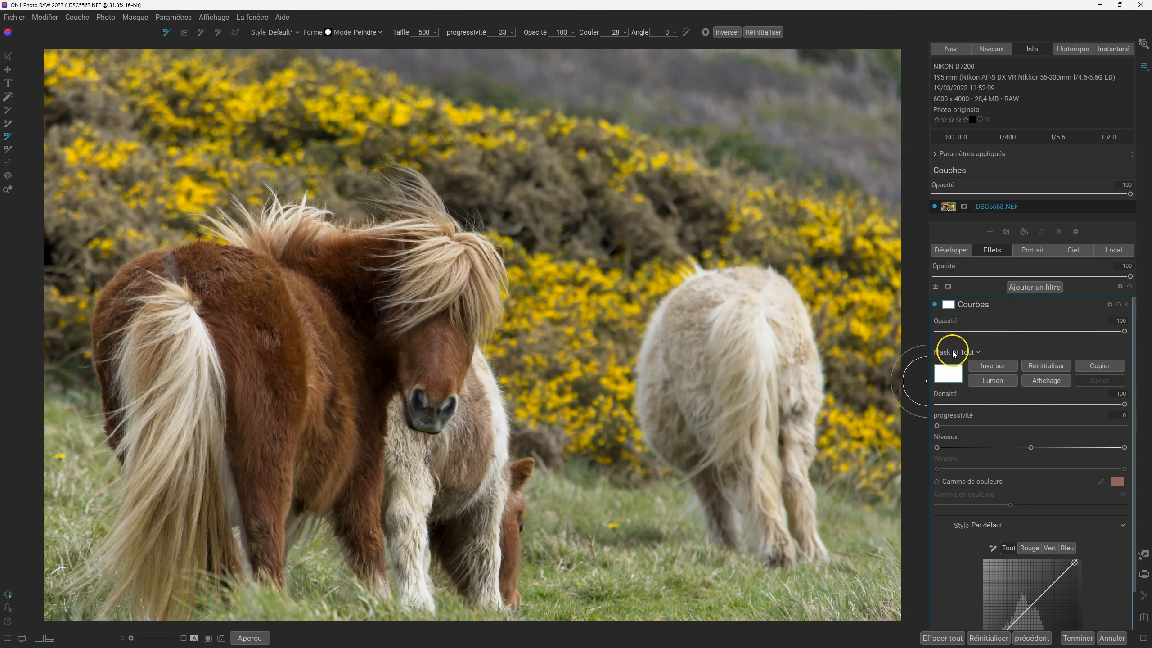
left_click(979, 353)
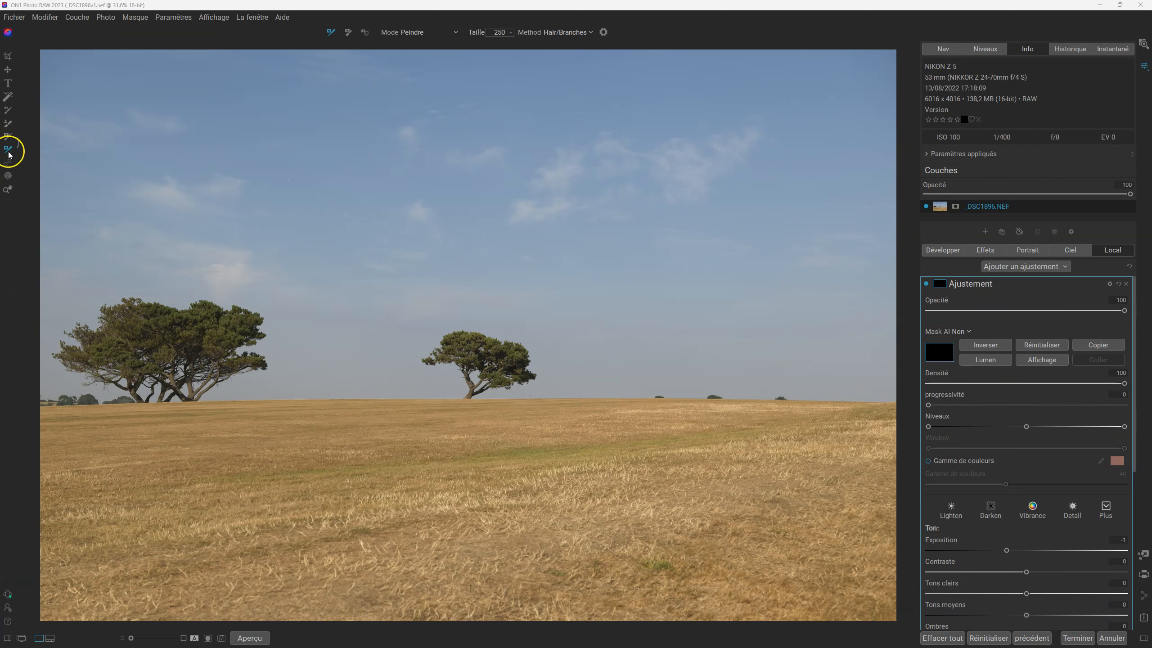
Step: Apply a Mask AI sky mask (Ciel) in Paint In mode to the tree photo's local adjustment
left_click(580, 34)
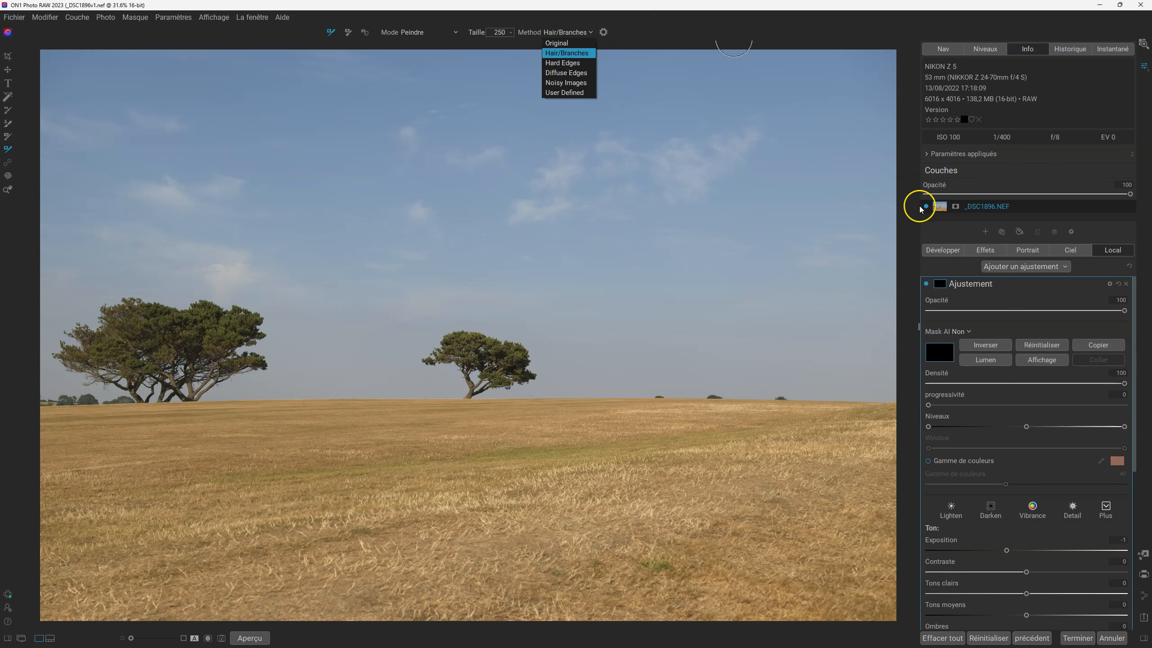
left_click(955, 333)
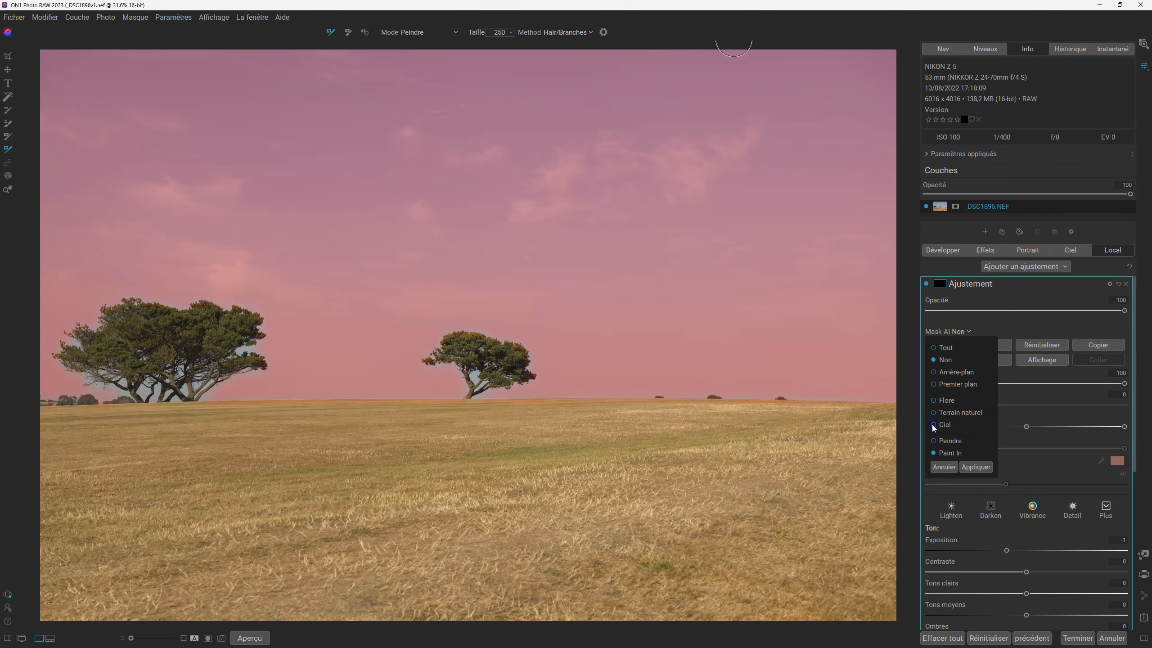
left_click(933, 425)
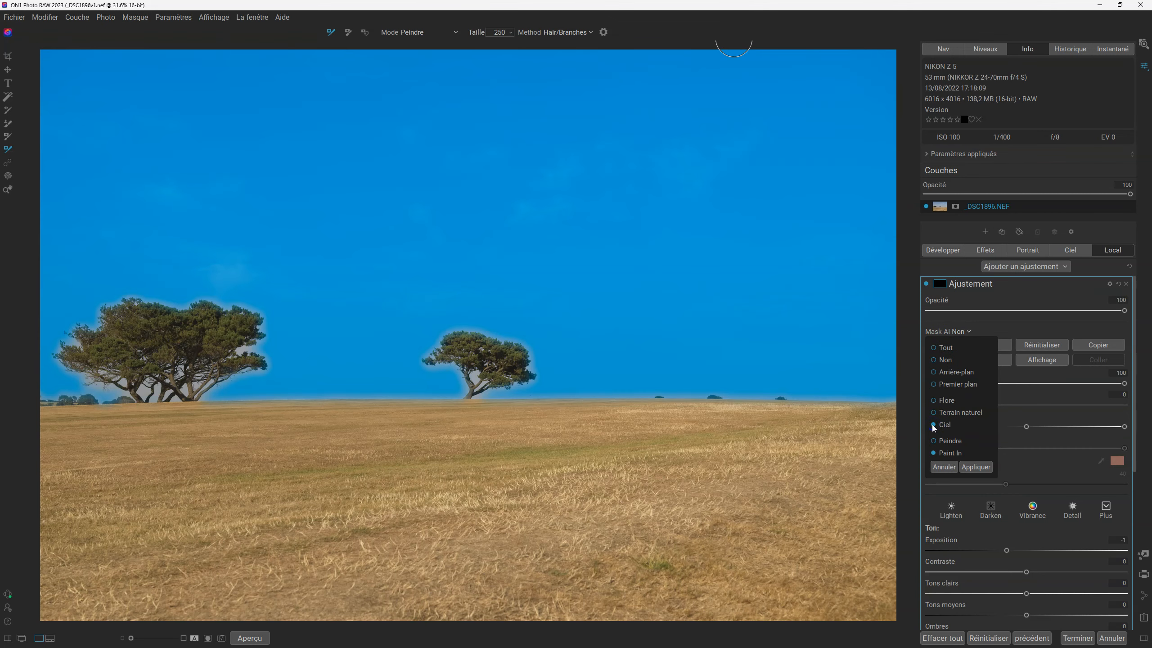
left_click(935, 452)
left_click(978, 468)
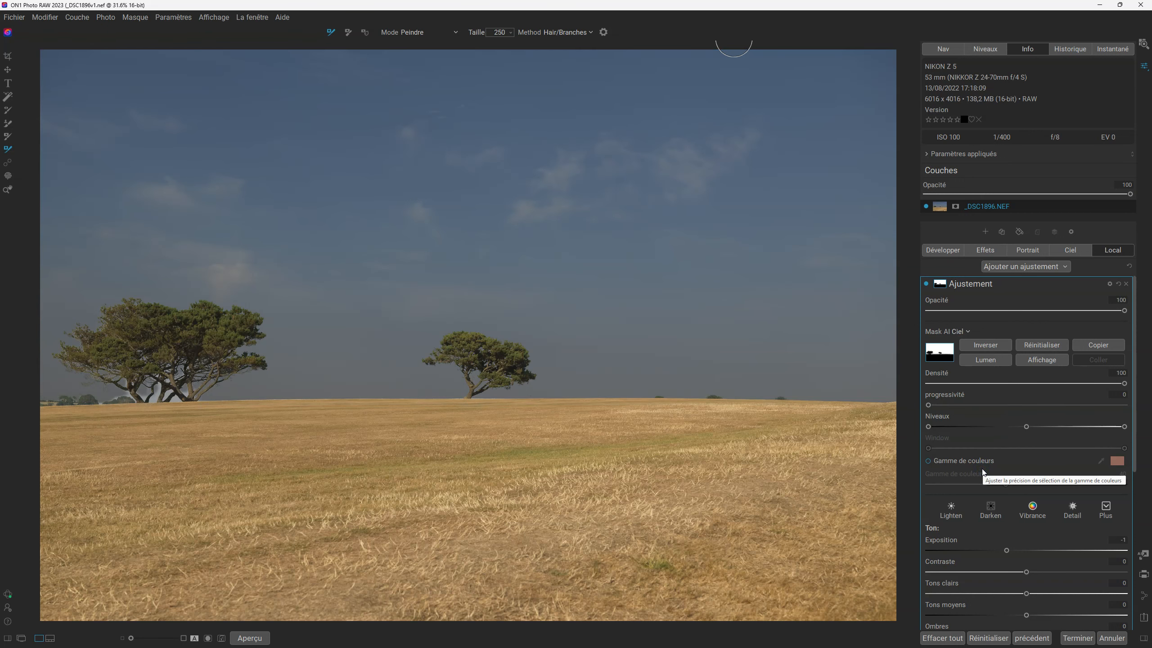
left_click(980, 472)
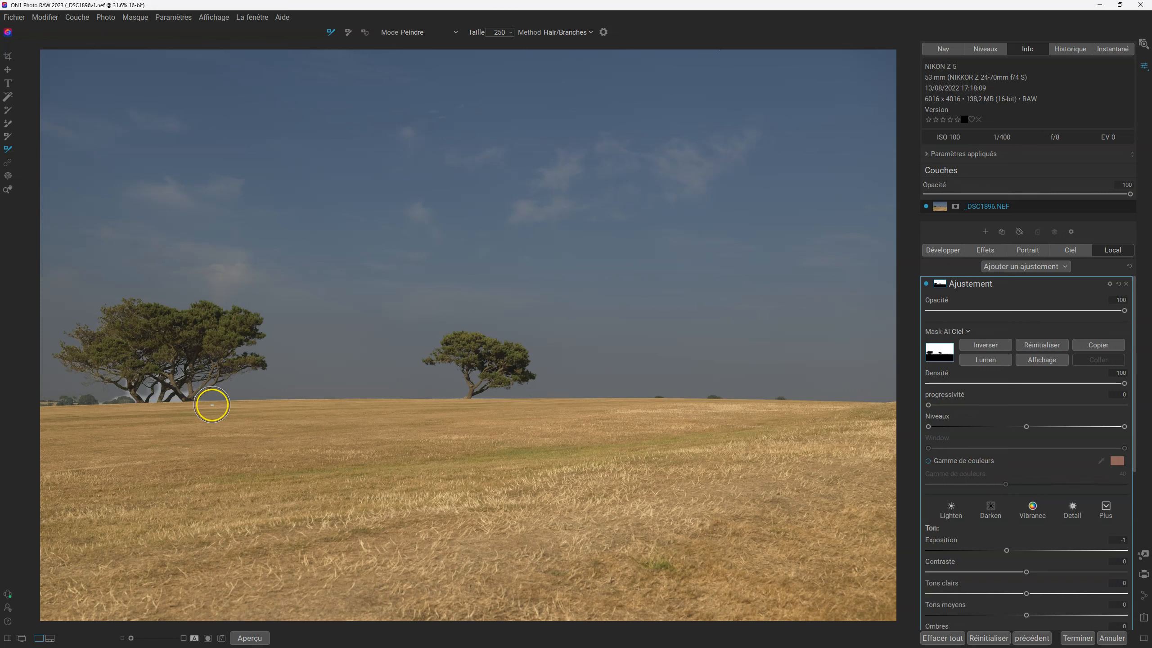
Step: Refine the sky mask around the trunks and base of the large tree group with the Hair/Branches method, checking it in mask view
mouse_move(210, 401)
left_mouse_down()
mouse_move(175, 395)
mouse_move(180, 386)
mouse_move(98, 399)
mouse_move(137, 352)
mouse_move(391, 378)
mouse_move(746, 369)
mouse_move(735, 367)
left_mouse_up()
key("ctrl+m")
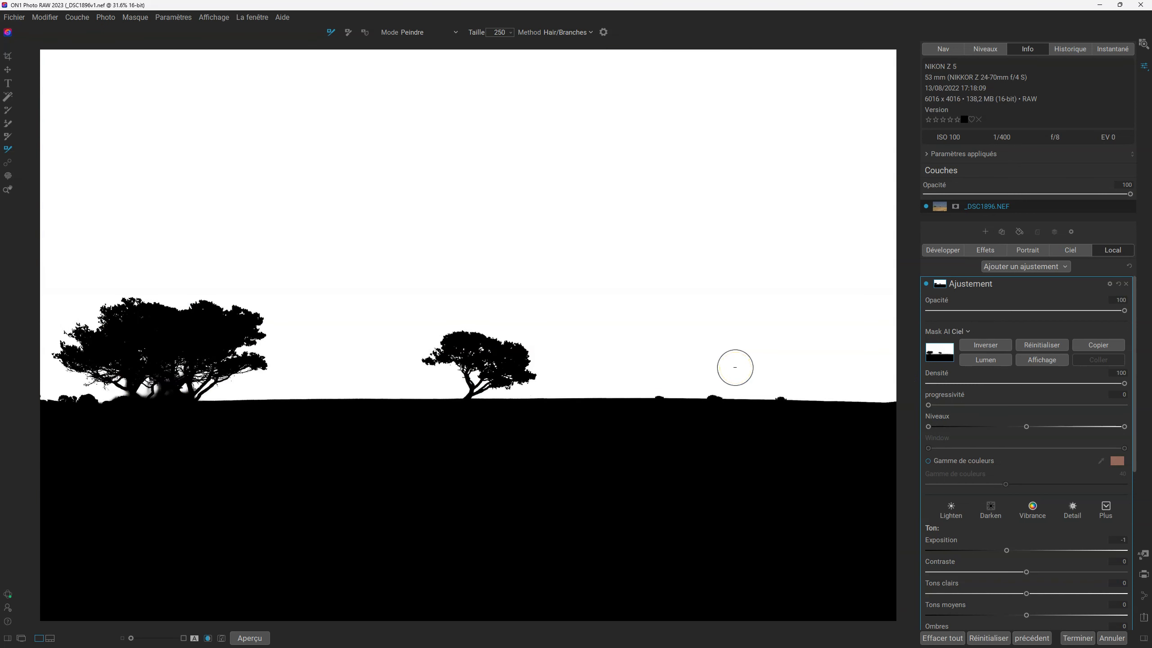
mouse_move(296, 443)
left_mouse_down()
mouse_move(114, 386)
mouse_move(219, 387)
mouse_move(119, 390)
mouse_move(142, 369)
mouse_move(224, 381)
mouse_move(104, 399)
mouse_move(148, 388)
mouse_move(195, 395)
mouse_move(143, 356)
left_mouse_up()
key("ctrl+m")
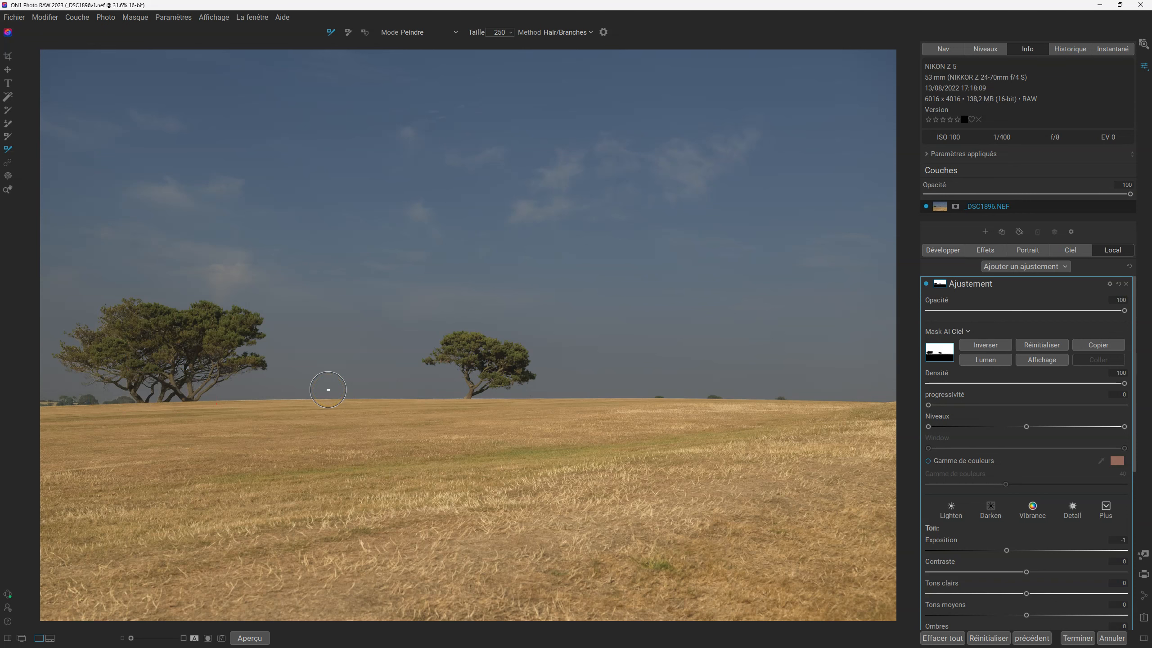
Step: Check the refined sky mask in mask view and set the adjustment's exposure to -0.6
key("o")
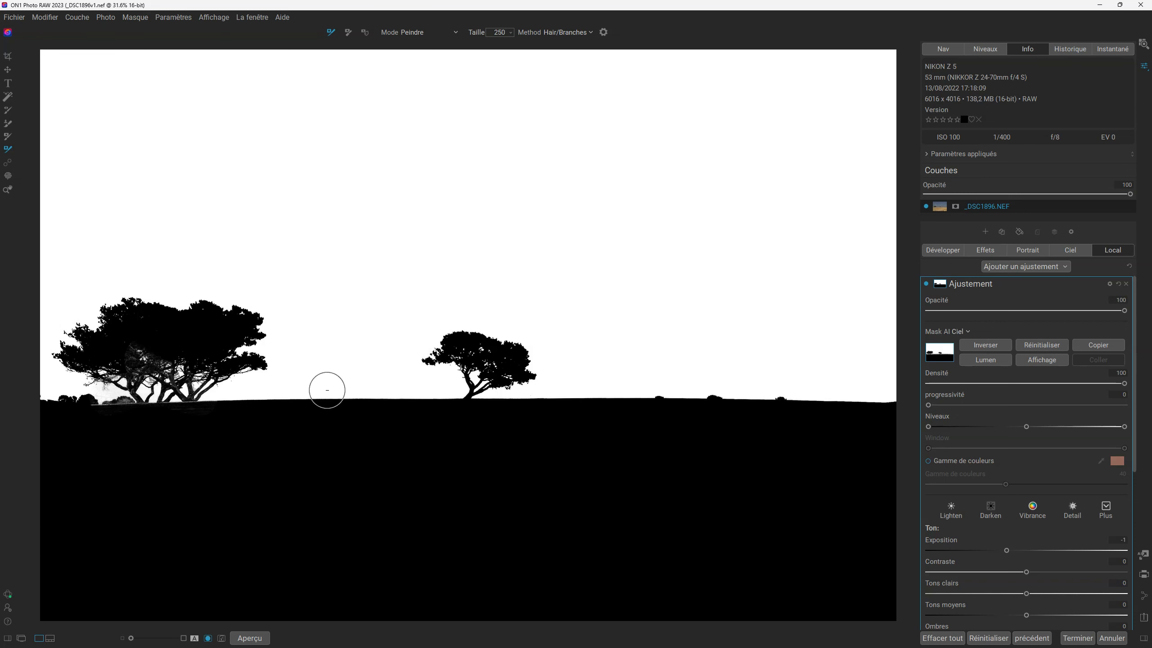
key("o")
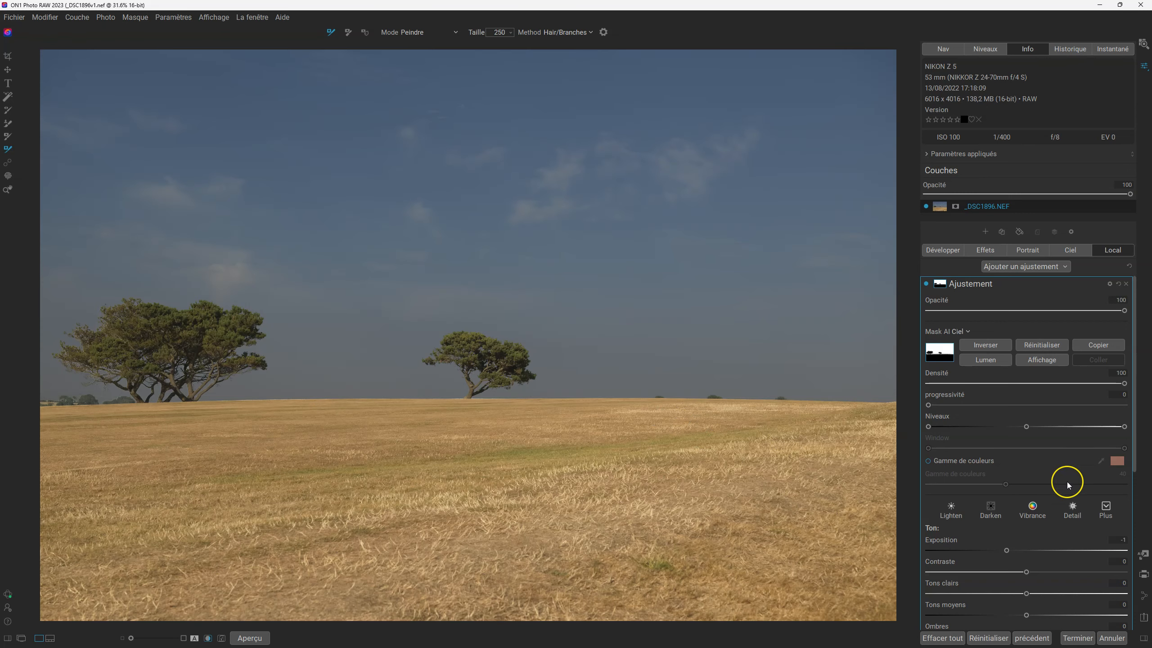
left_click_drag(1006, 550, 1015, 550)
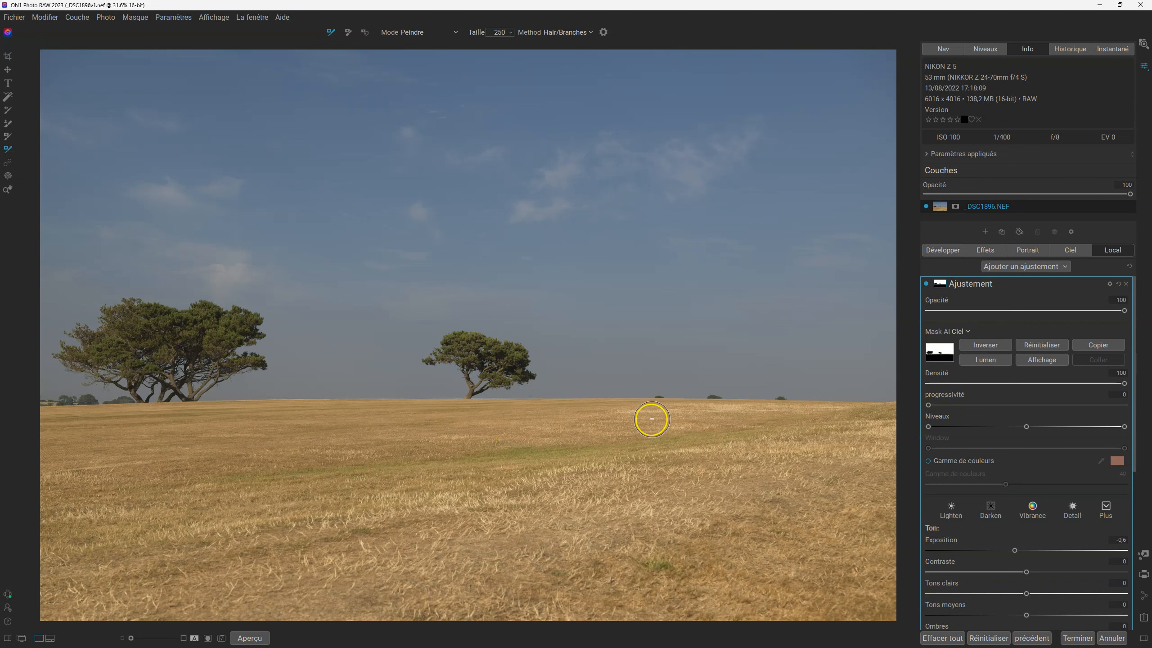
Step: Try feathering the sky mask with a progressivité of 17 and then 83, and return it to 0
key("o")
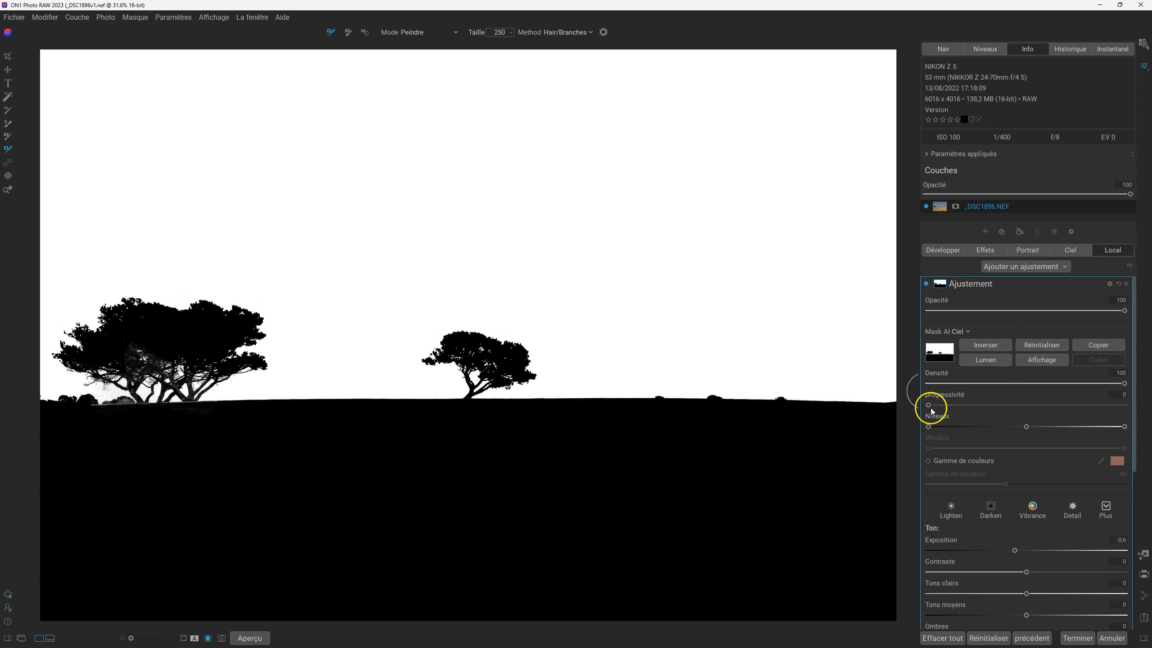
left_click_drag(930, 405, 963, 409)
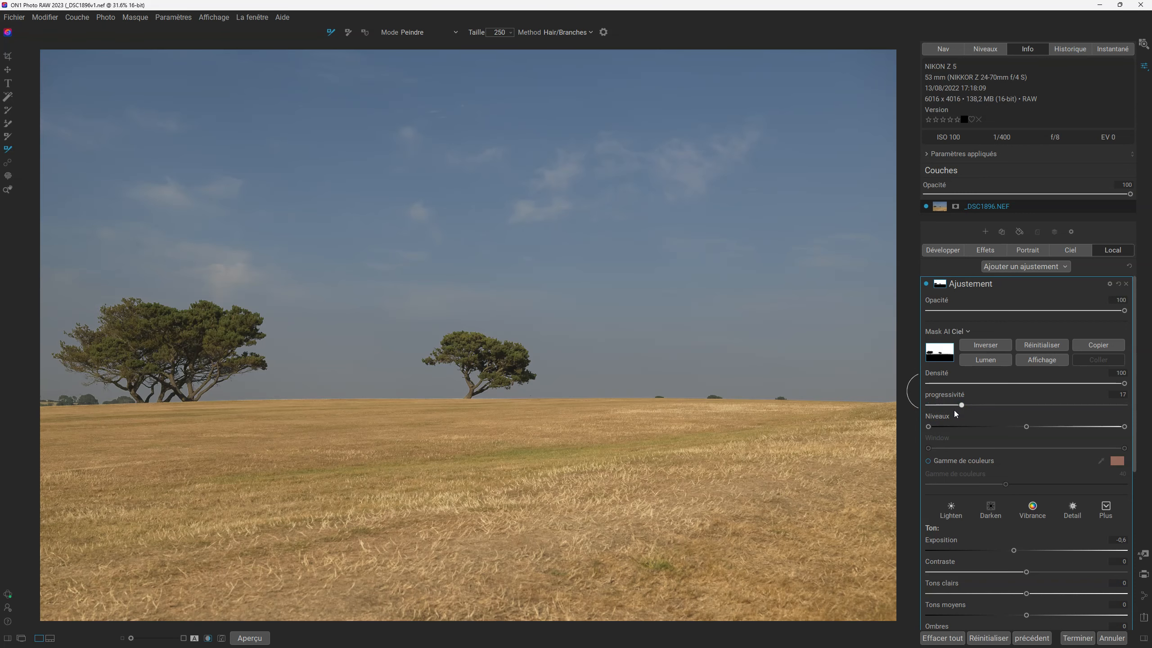
left_click_drag(960, 405, 1072, 408)
left_click_drag(956, 406, 1087, 405)
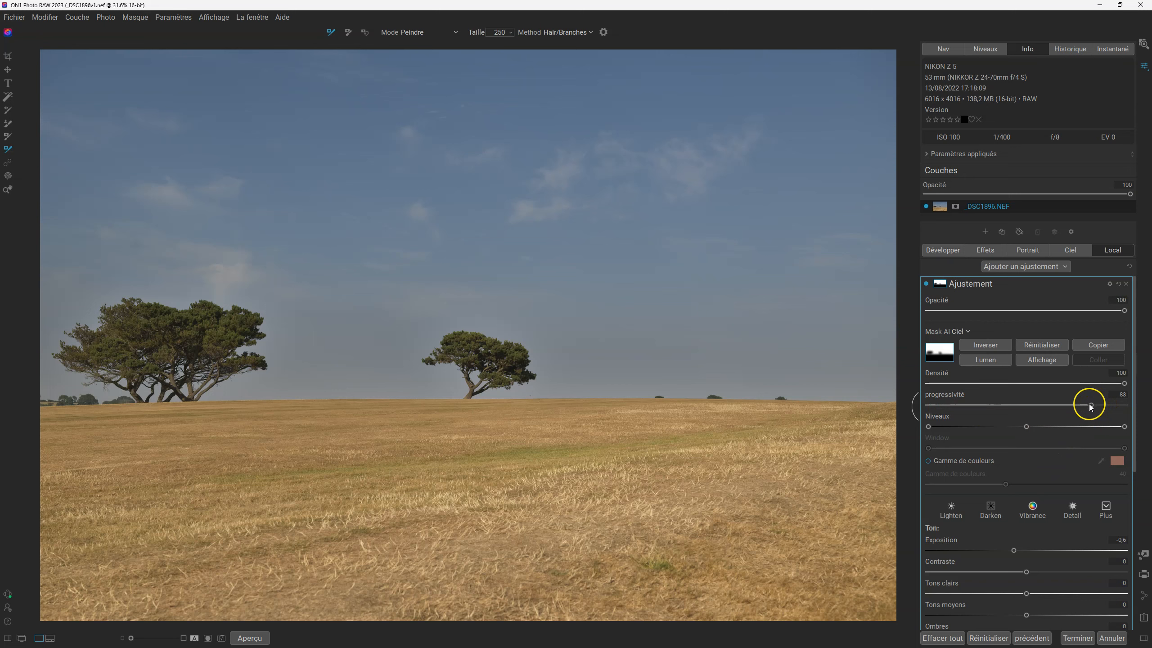
left_click_drag(1091, 405, 852, 386)
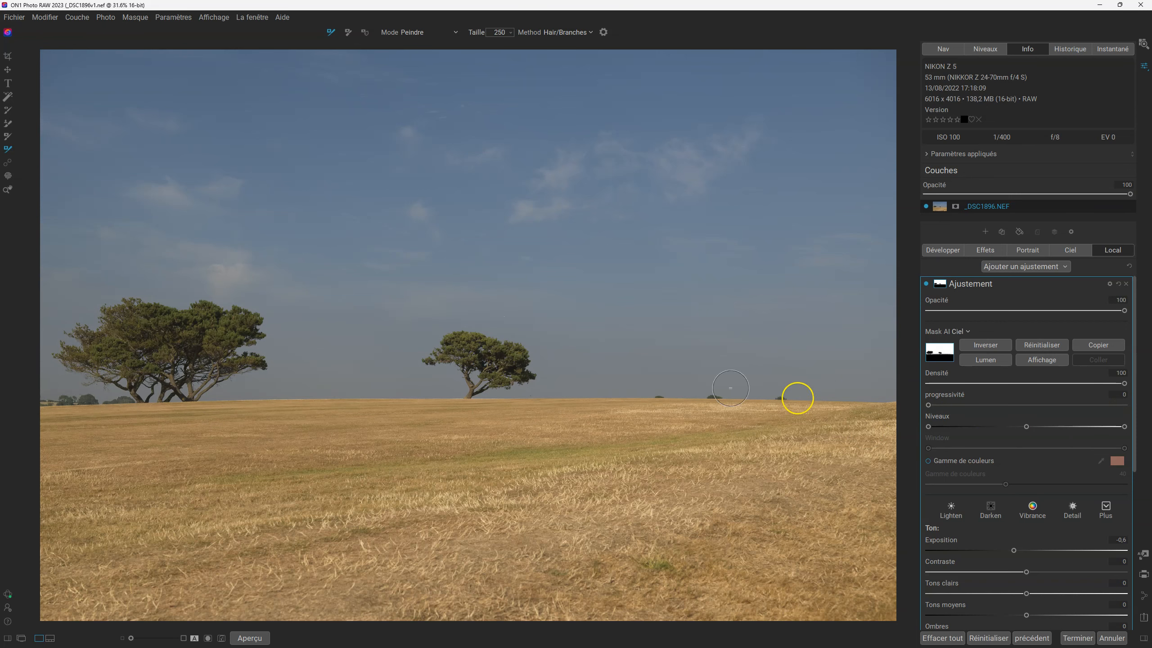
Step: Inspect the mask, set the adjustment's exposure to -0.3, and reset the sky mask
key("ctrl+m")
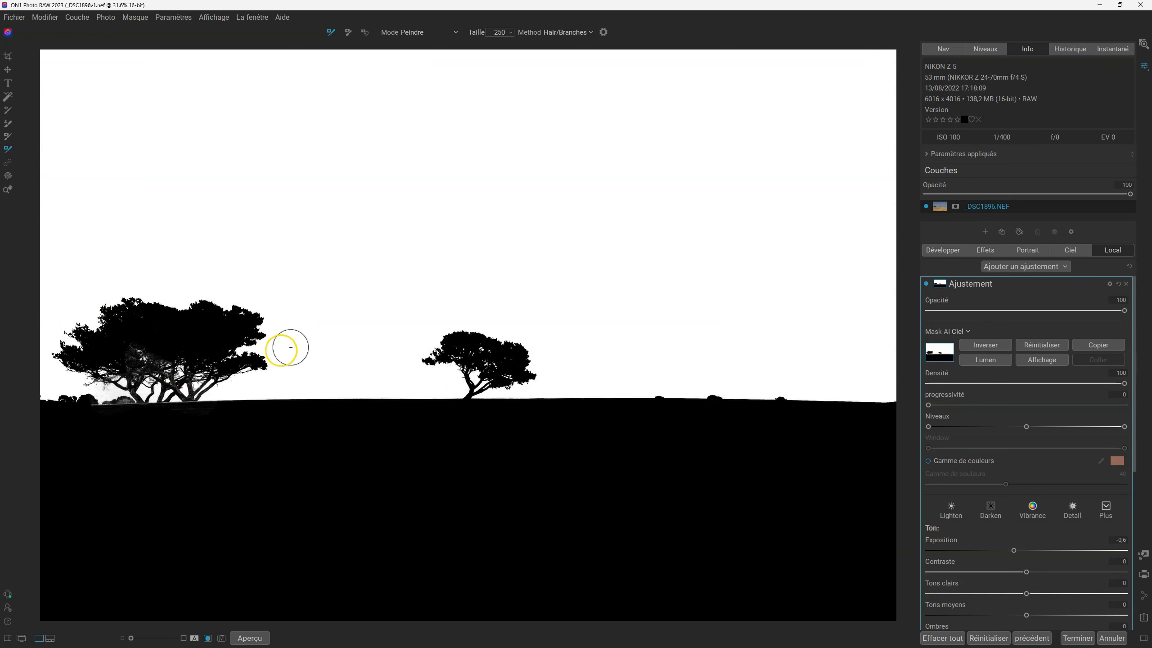
key("ctrl+m")
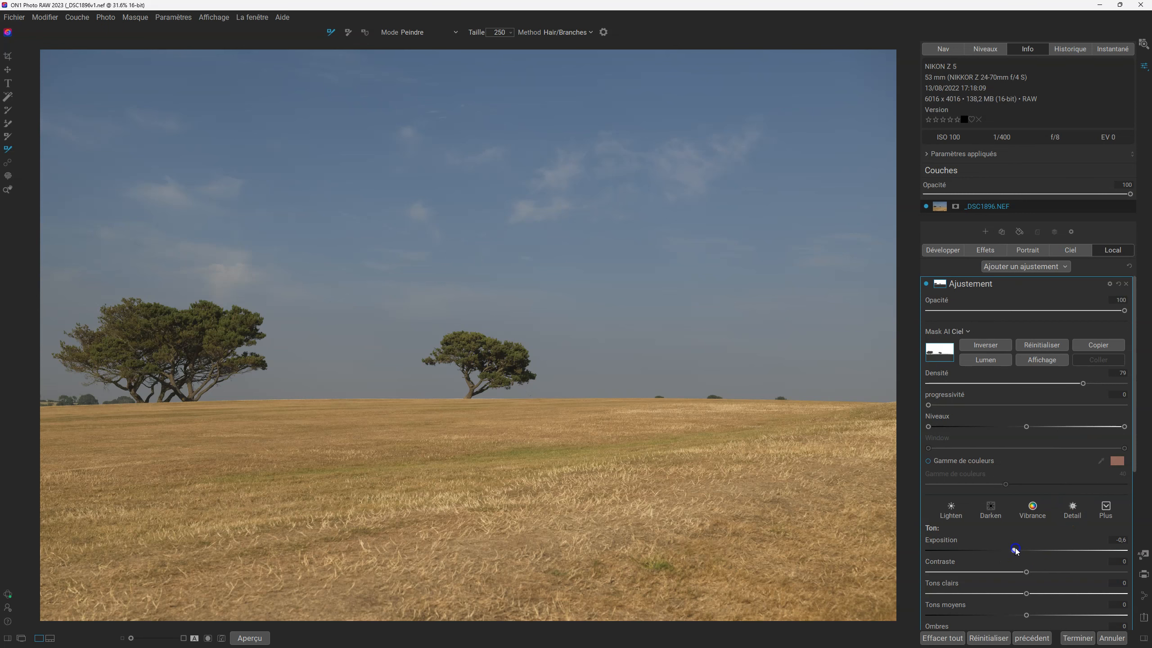
left_click_drag(1019, 550, 1022, 550)
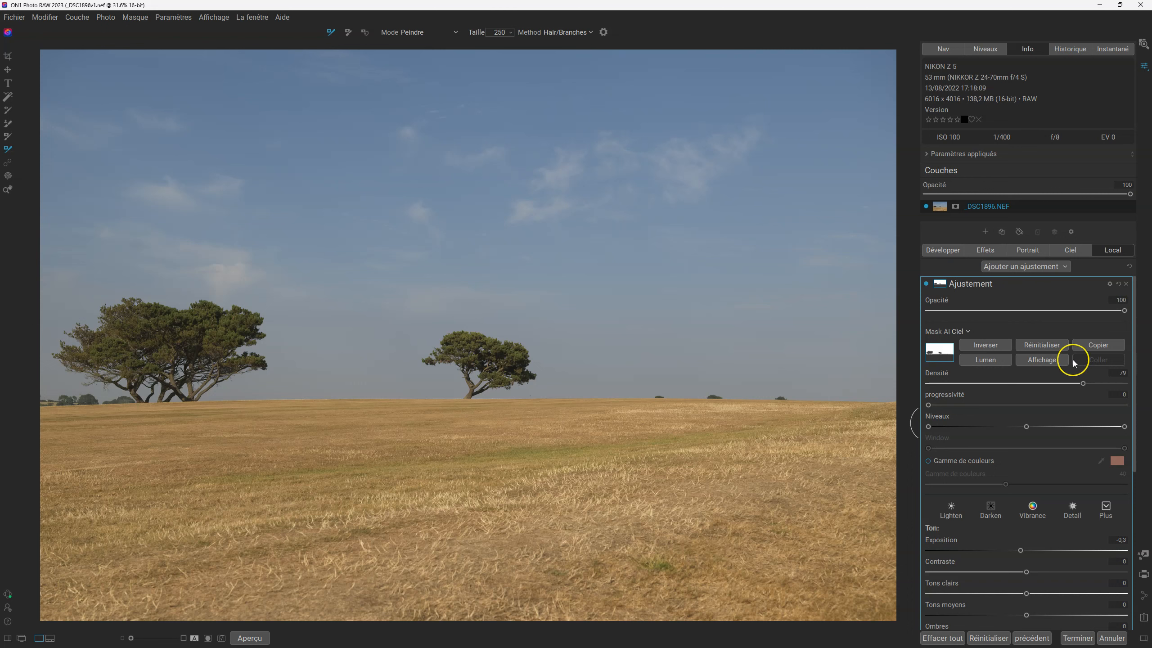
left_click(1042, 346)
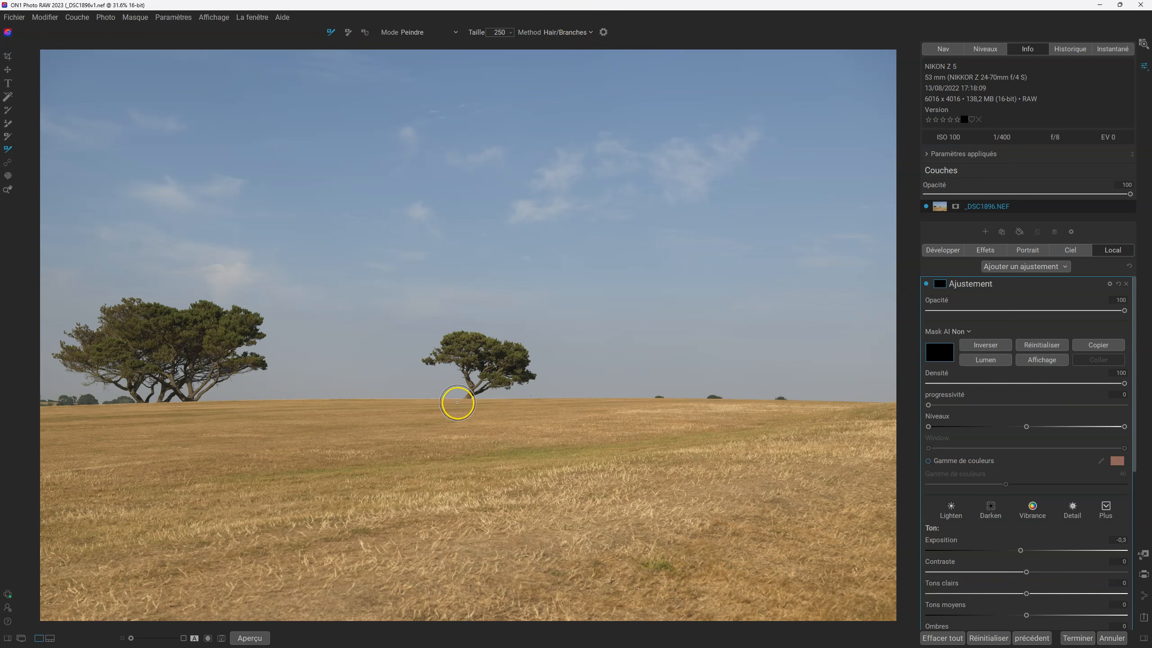
Step: Paint the small central tree into the mask with the Hair/Branches method at brush size 125, and check it in mask view
scroll(456, 403, "down", 3)
left_click_drag(466, 397, 481, 384)
key("o")
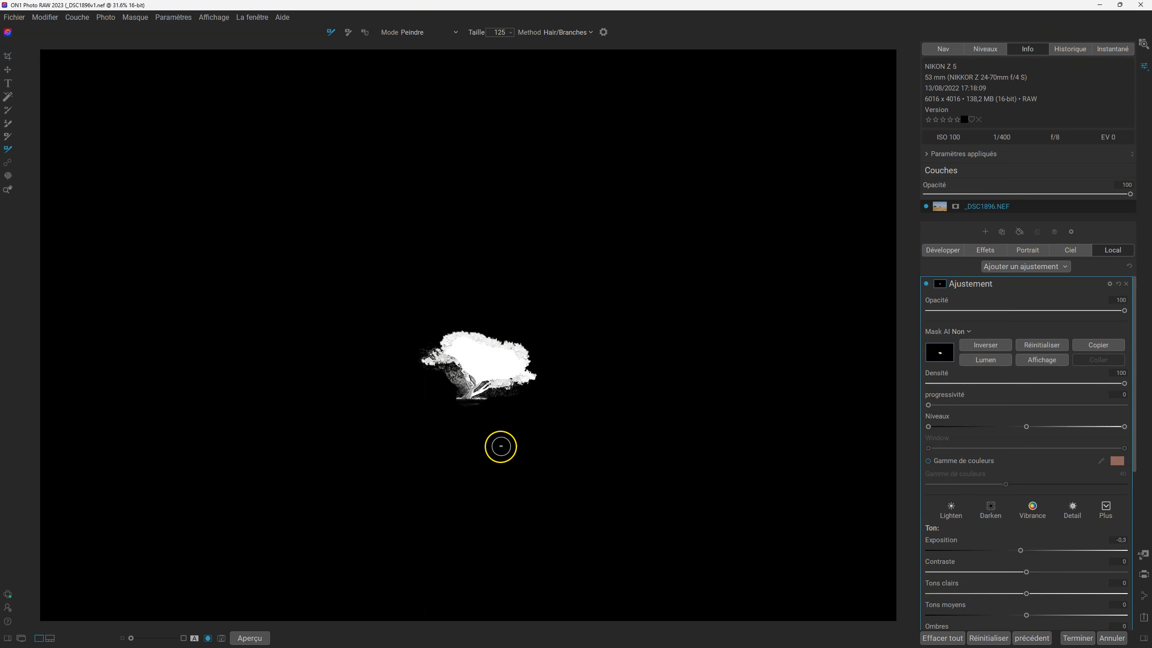
key("o")
key("o")
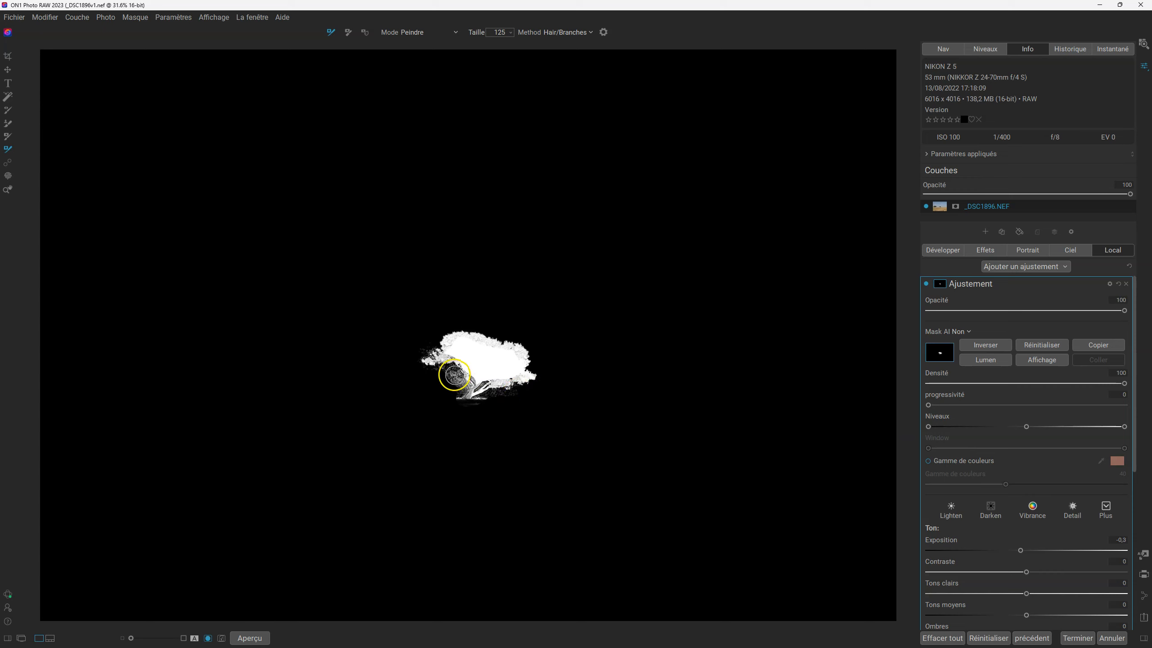
Step: Refine the small tree's crown in the mask with Hair/Branches and increase the mask's contrast by shifting its black and midtone levels
mouse_move(453, 347)
left_mouse_down()
mouse_move(514, 360)
mouse_move(490, 373)
left_mouse_up()
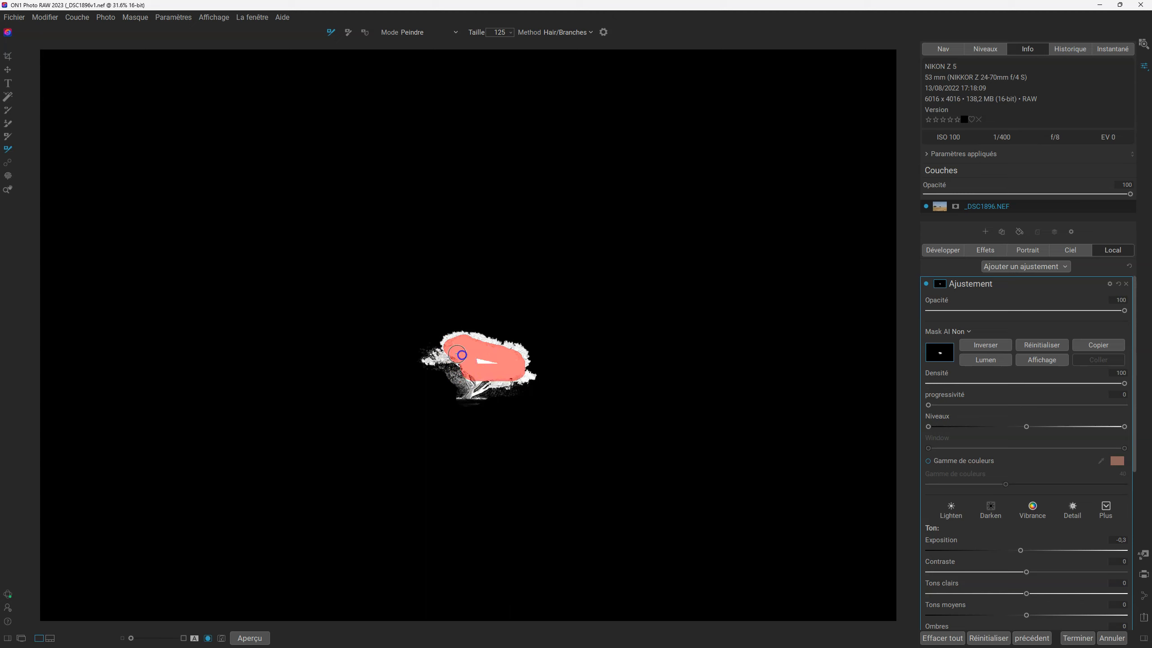
left_click_drag(479, 361, 480, 362)
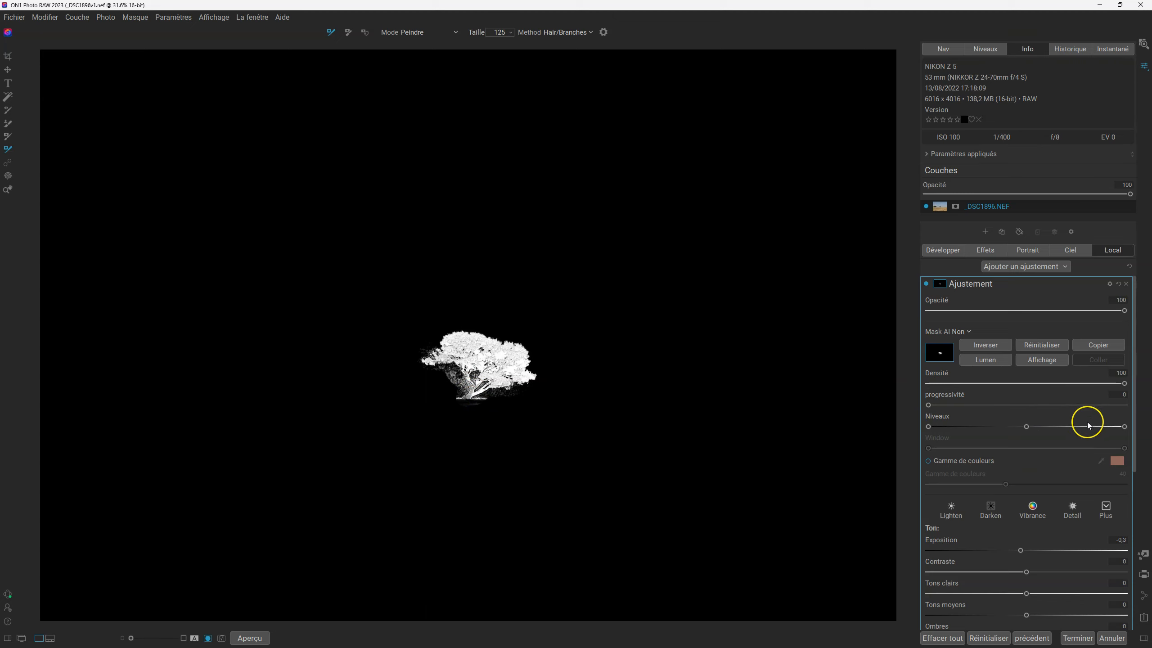
left_click_drag(1016, 428, 1075, 427)
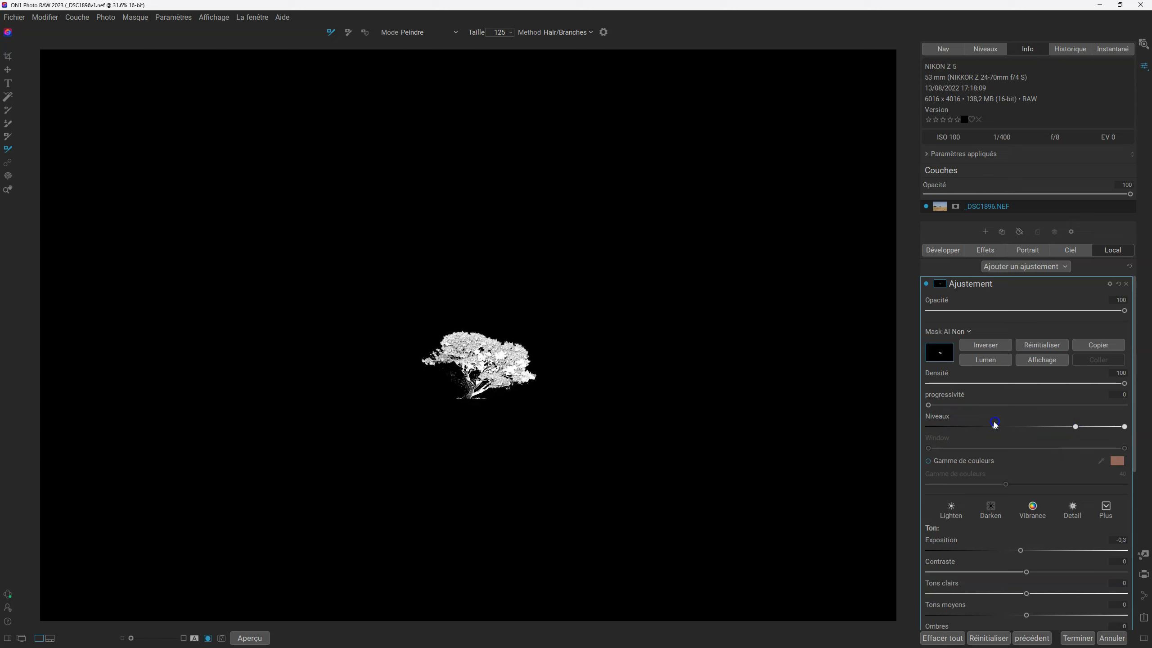
key("o")
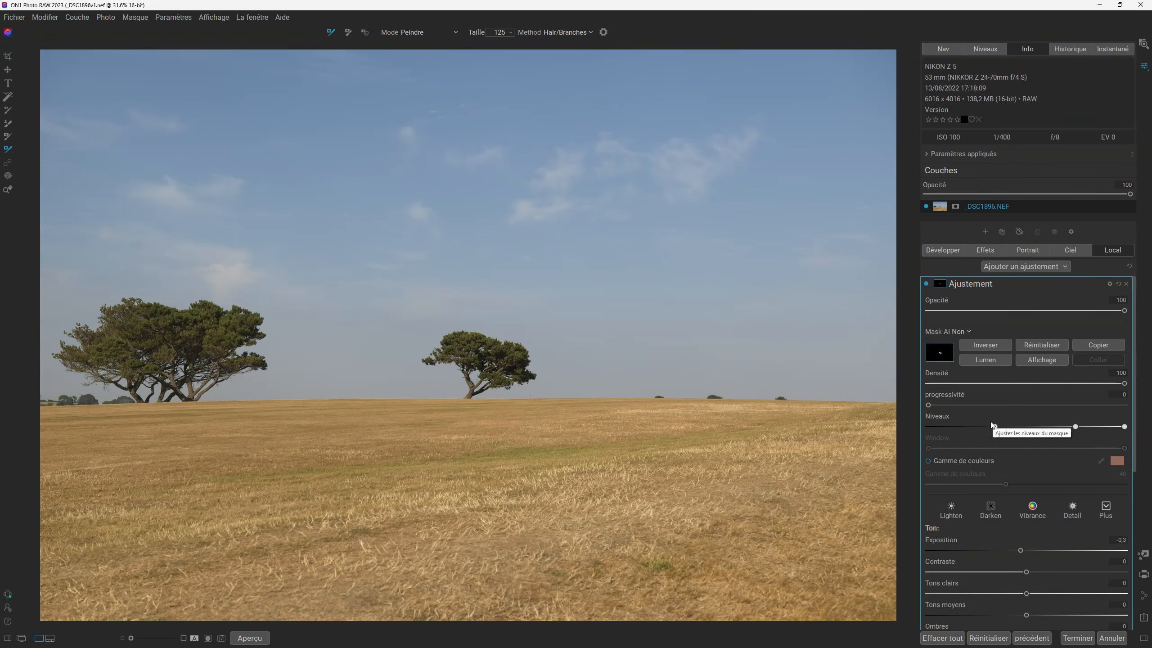
Step: Set the adjustment's exposure to -0.55 and feather the small tree's mask with a progressivité of 24
mouse_move(1021, 550)
left_mouse_down()
mouse_move(1036, 549)
mouse_move(1010, 550)
left_mouse_up()
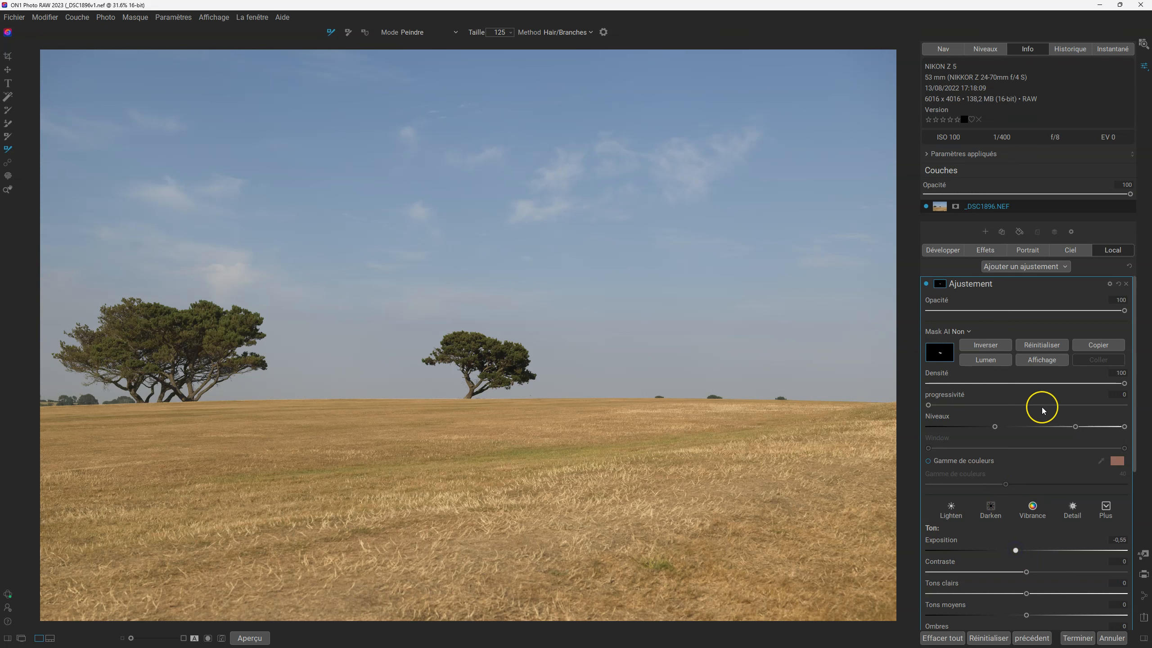
left_click(1043, 363)
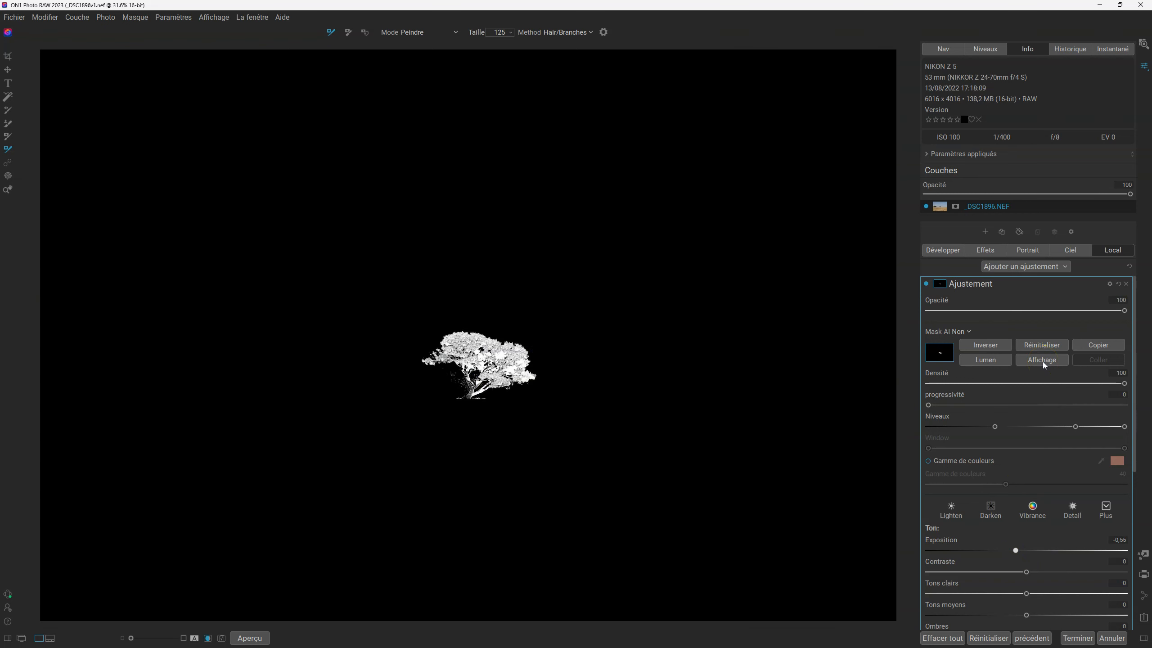
left_click_drag(927, 407, 973, 405)
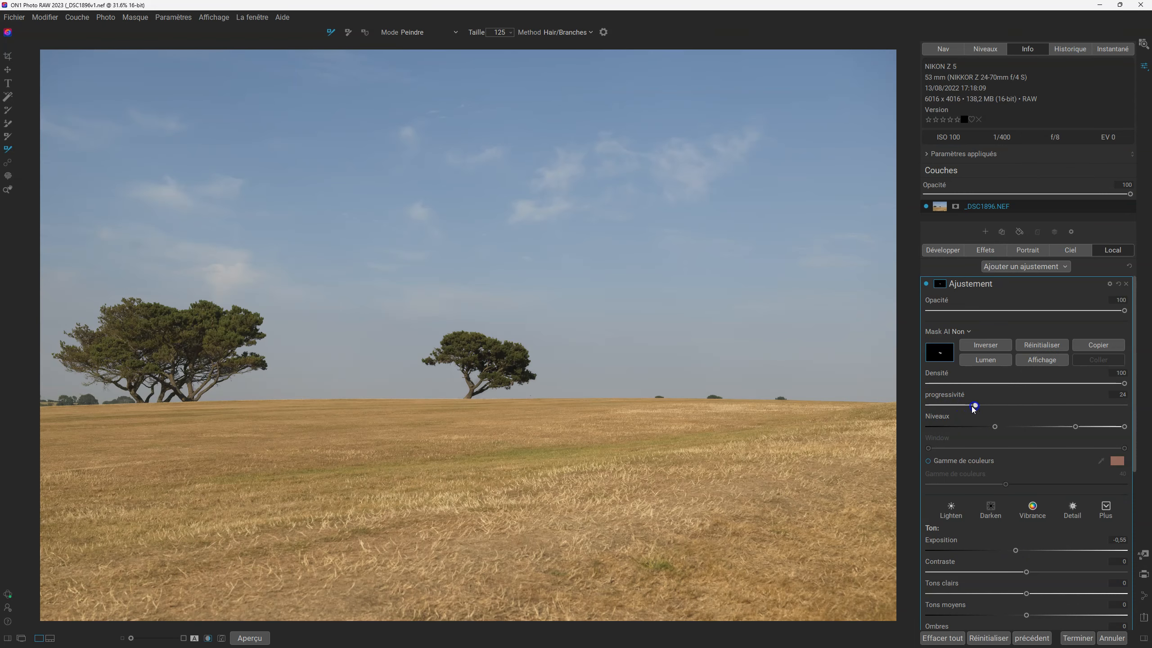
Step: Reset the adjustment's exposure, readjust it slightly, and compare the photo with the mask view
double_click(1016, 550)
left_click_drag(1011, 546, 1023, 543)
key("o")
key("o")
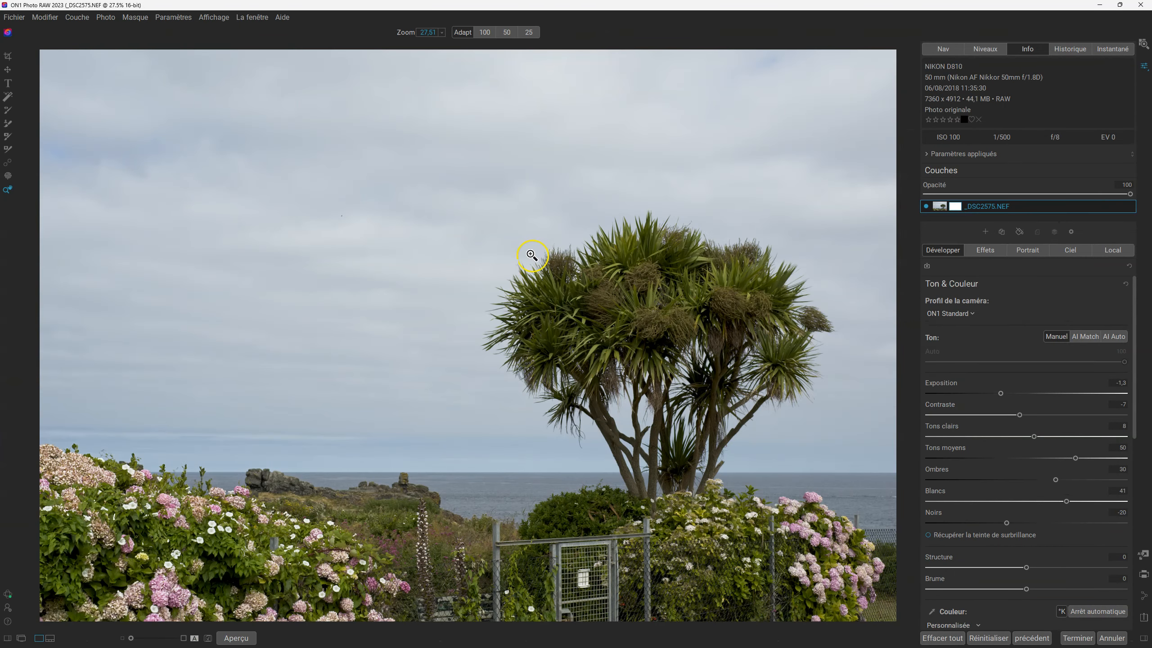
Step: Add a Courbes filter to the _DSC2575 photo, limit it to the sky with the Ciel AI mask, and check it in mask view
left_click(985, 250)
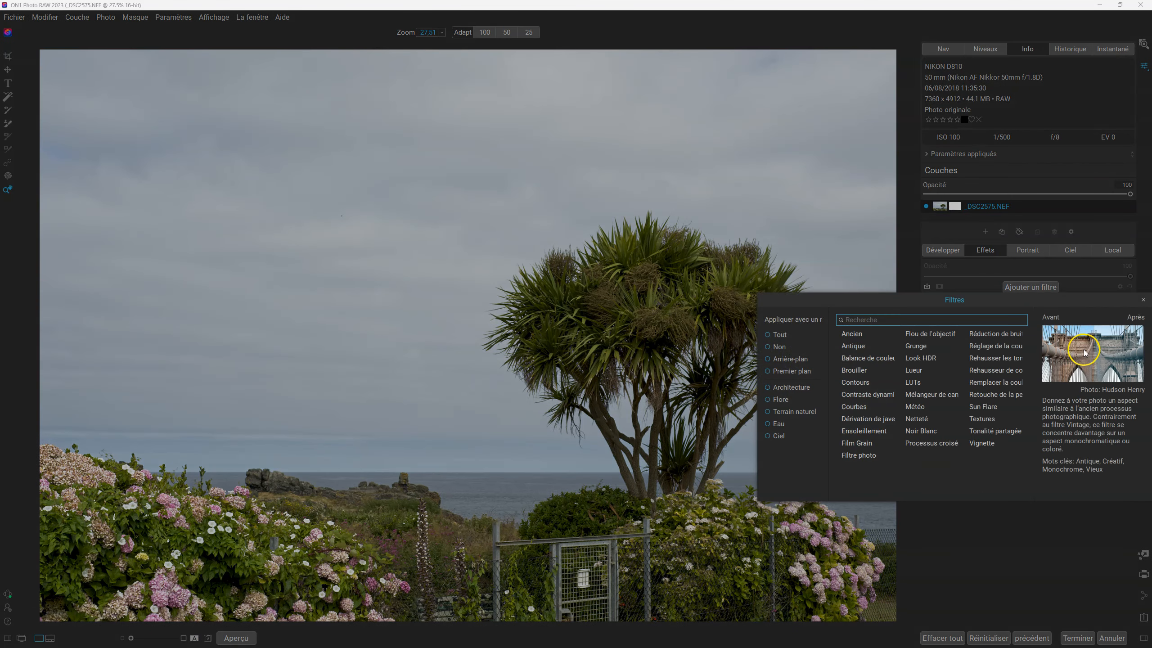
left_click(866, 401)
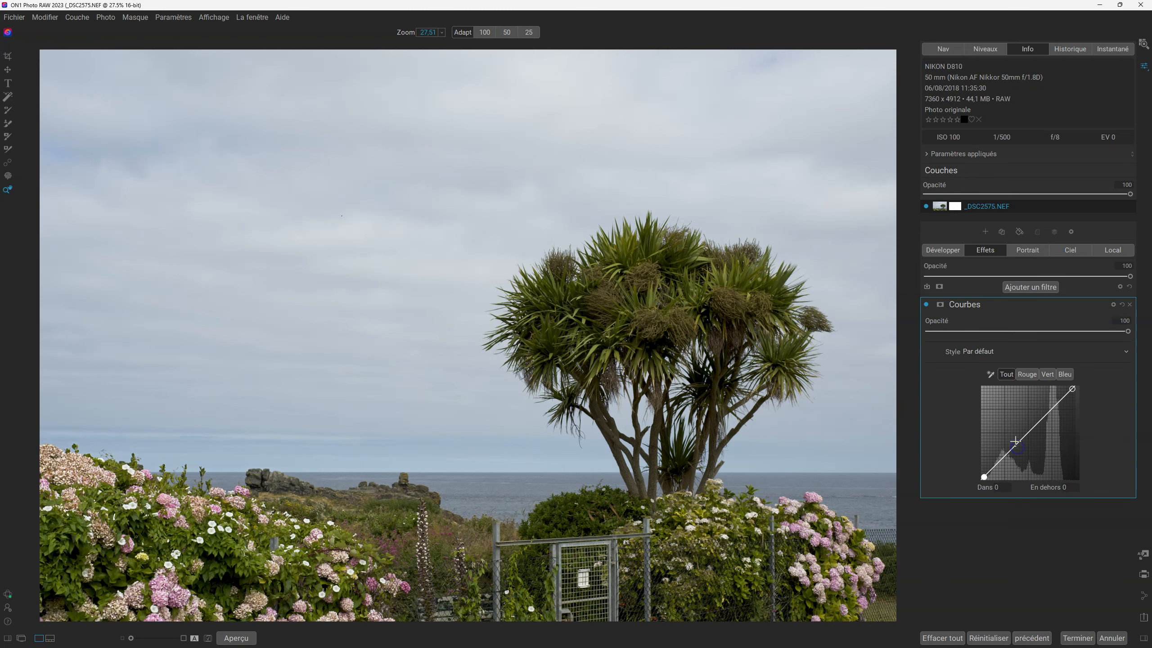
left_click(964, 354)
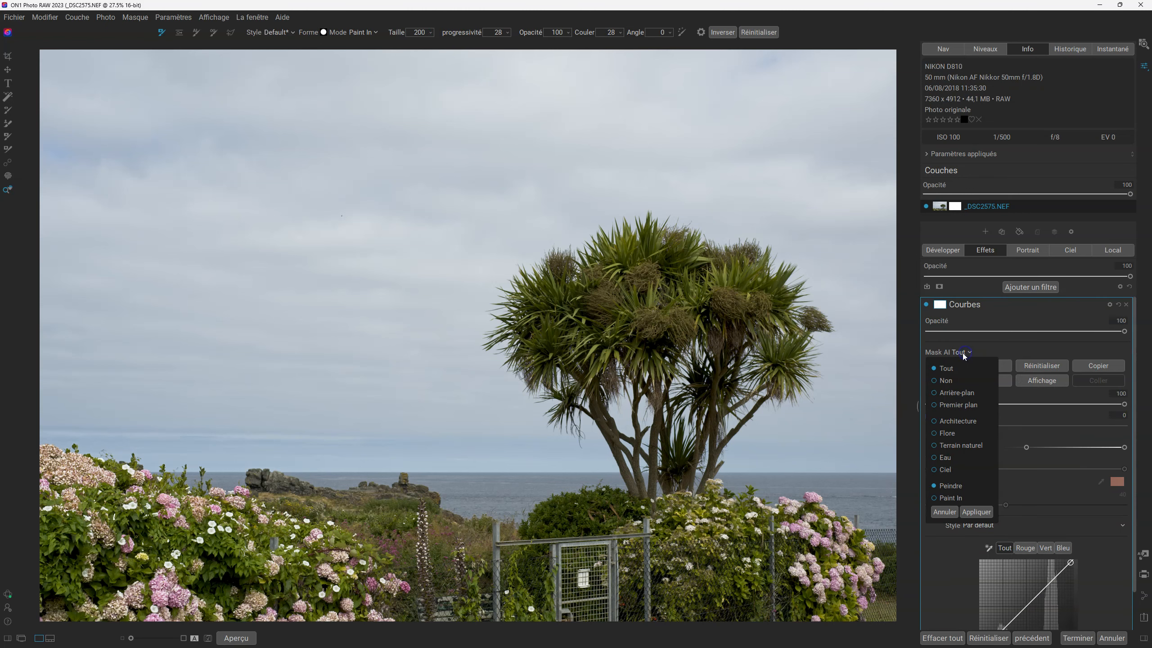
left_click(935, 457)
left_click(933, 470)
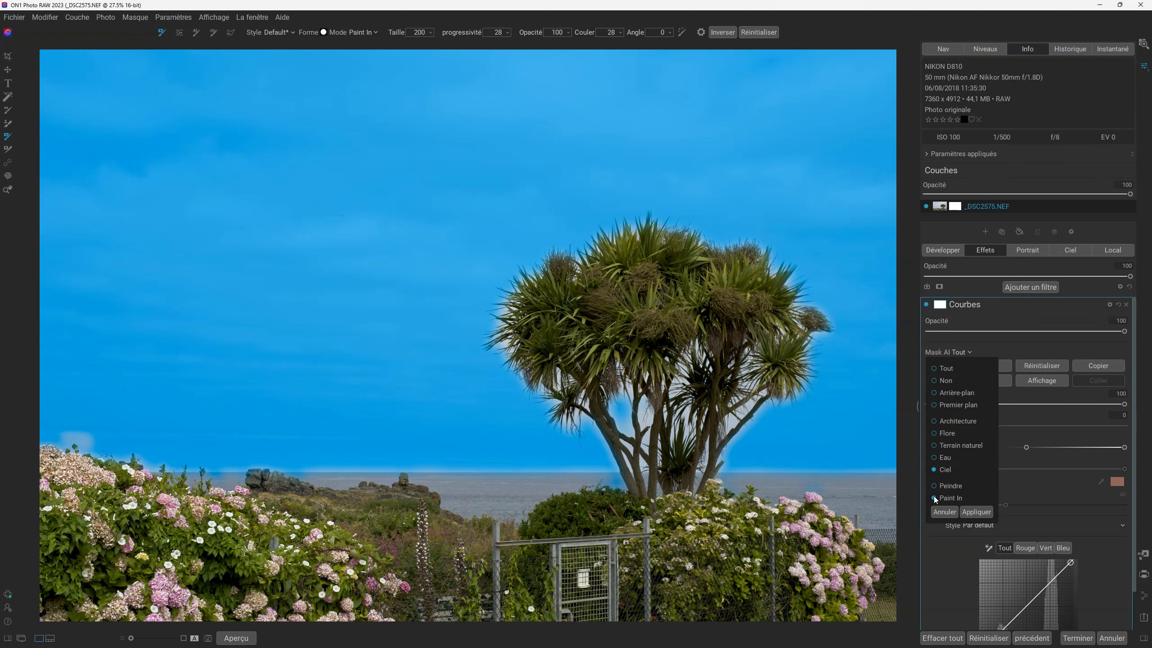
left_click(977, 512)
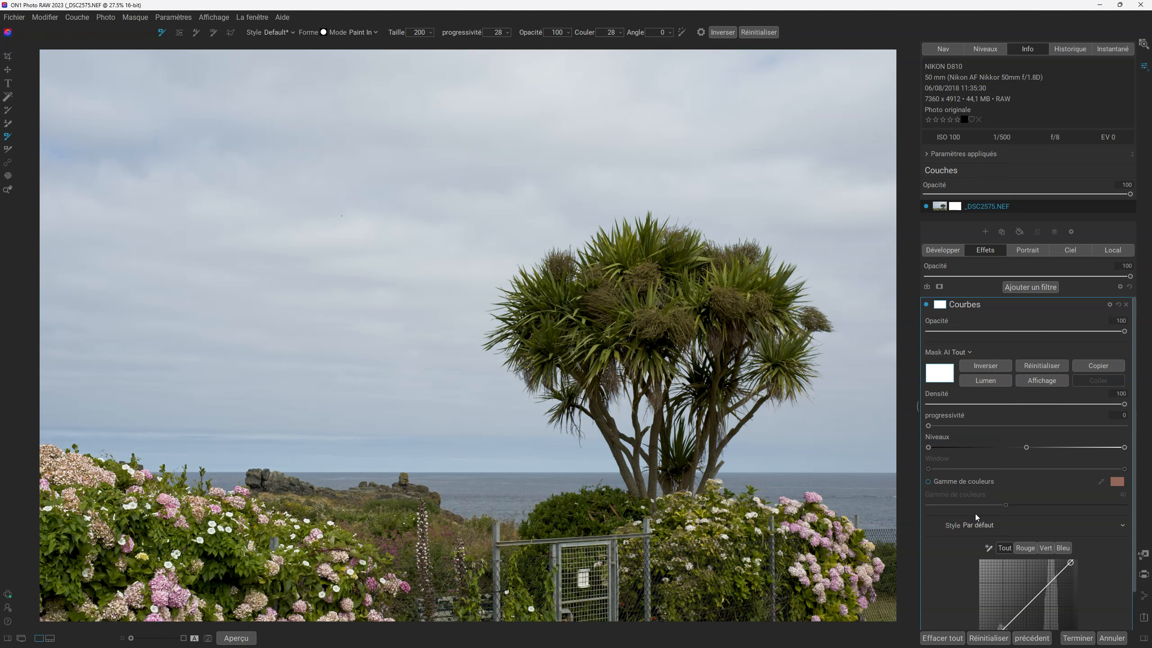
left_click(966, 520)
key("o")
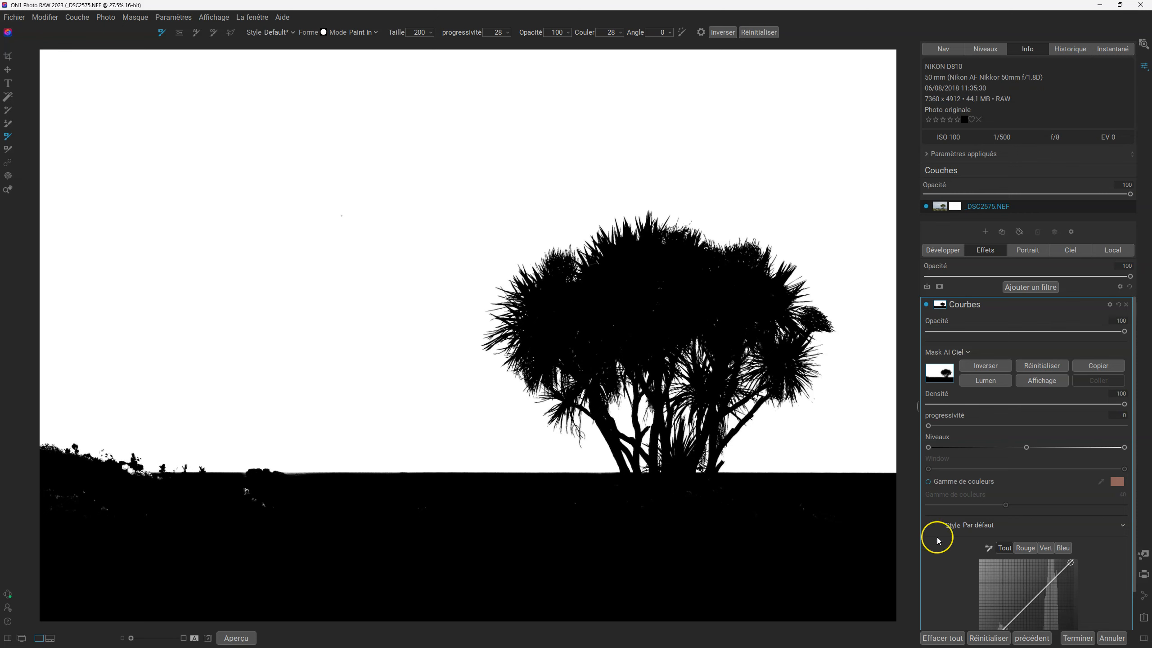
key("o")
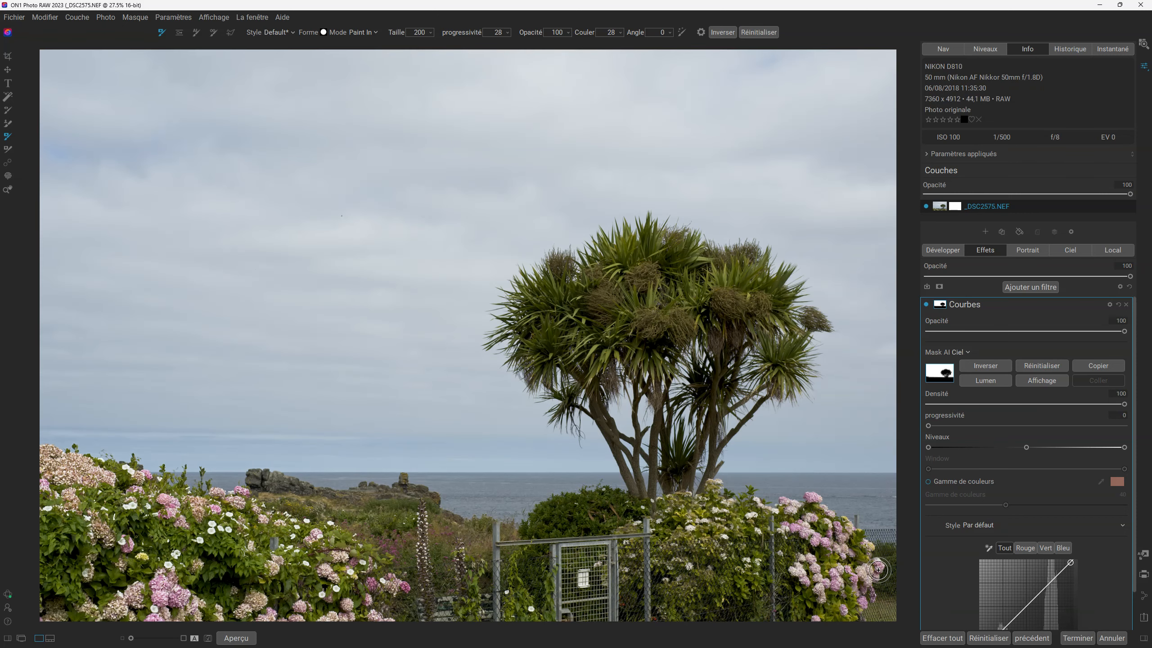
Step: Darken the sky by lowering a midtone curve point to input 144, output 108, and recheck the sky mask
scroll(1094, 492, "down", 1)
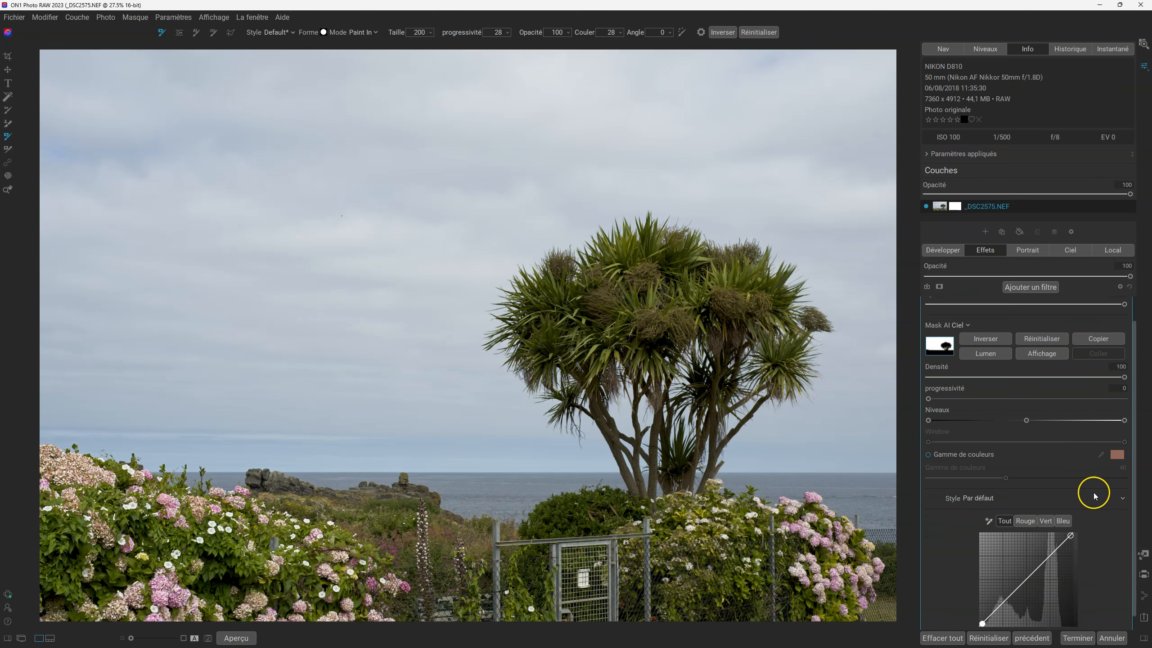
mouse_move(1026, 566)
left_mouse_down()
mouse_move(1037, 574)
mouse_move(1039, 559)
mouse_move(1033, 575)
left_mouse_up()
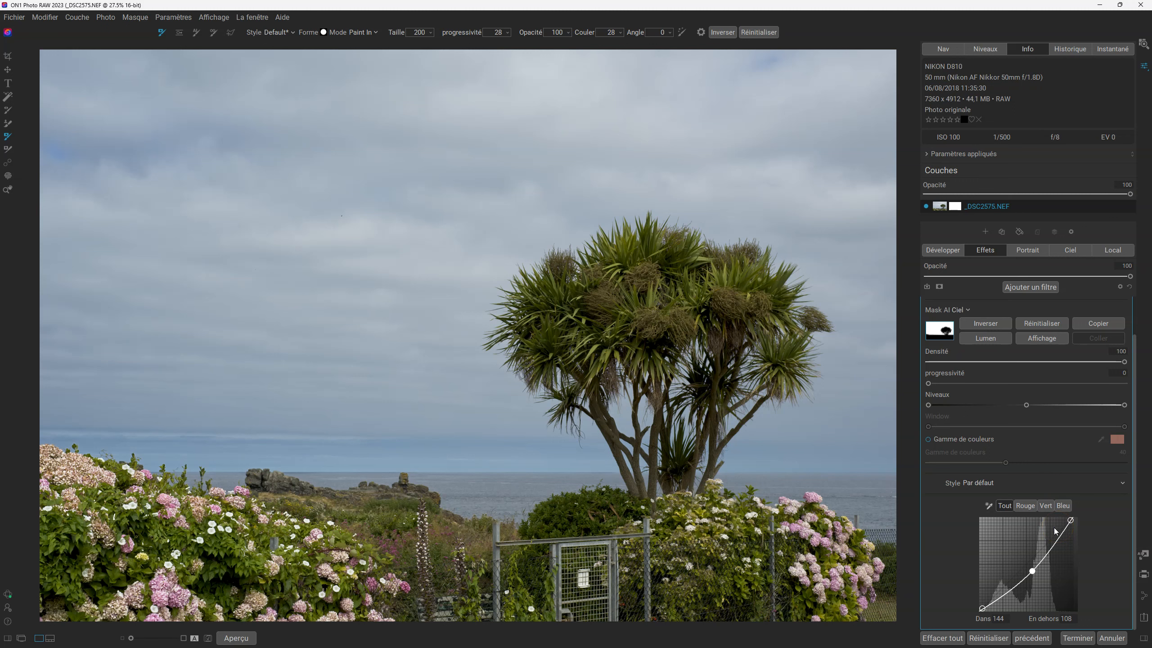
key("o")
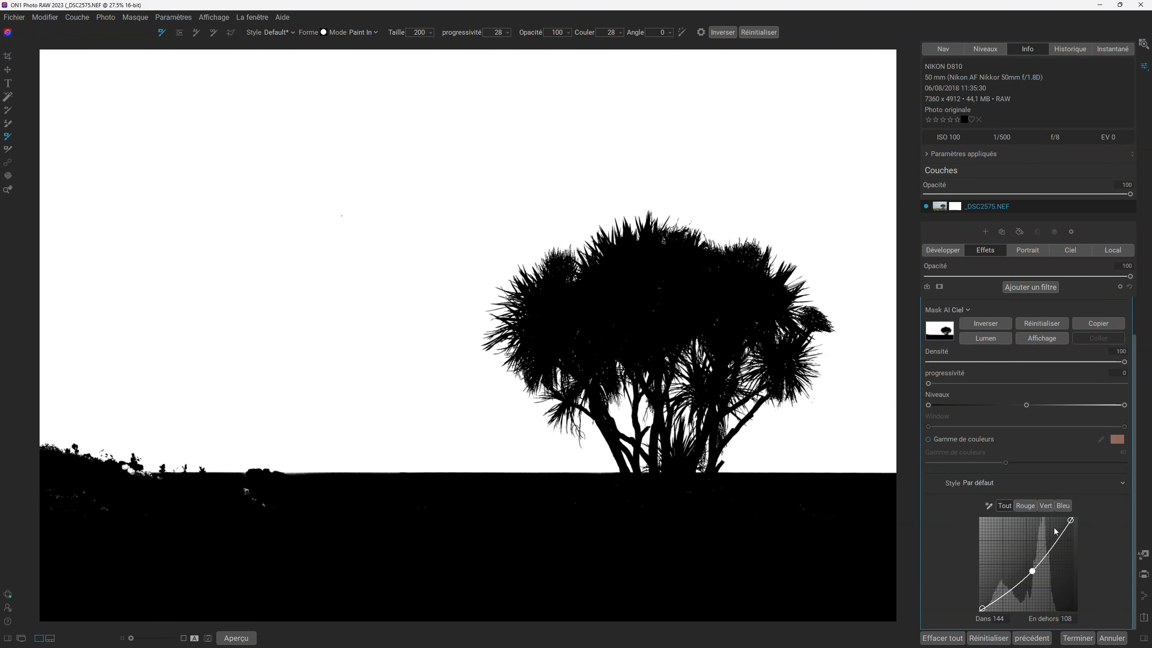
key("o")
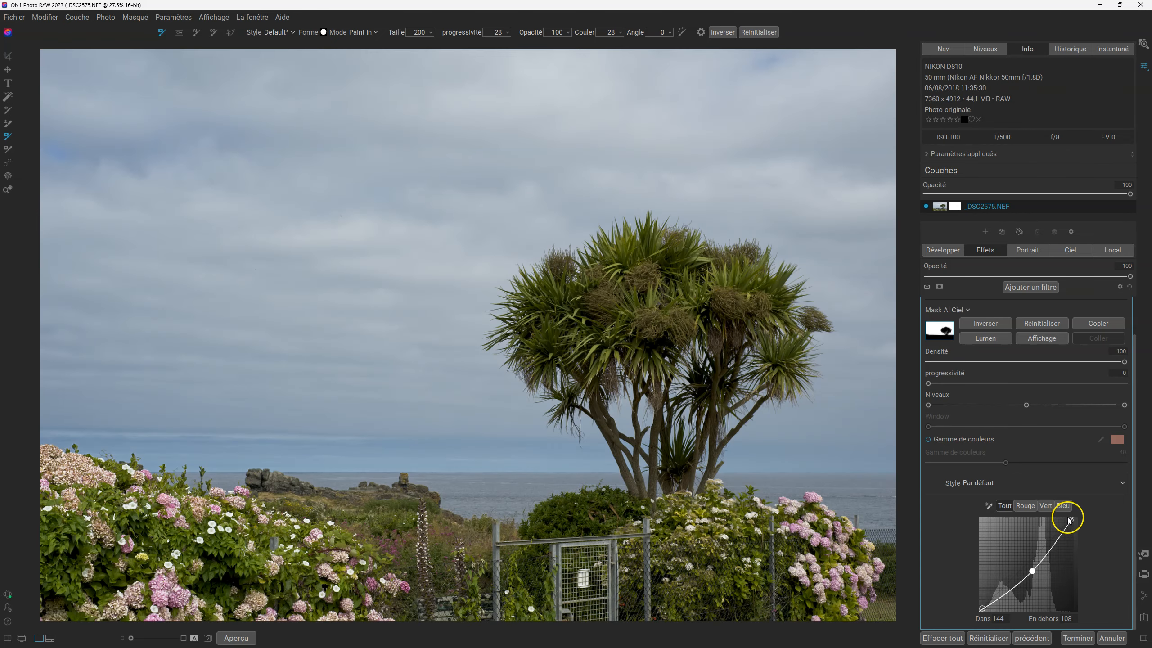
Step: Add a second Courbes filter, copy the first filter's sky mask onto it, and invert that pasted mask
left_click(1105, 324)
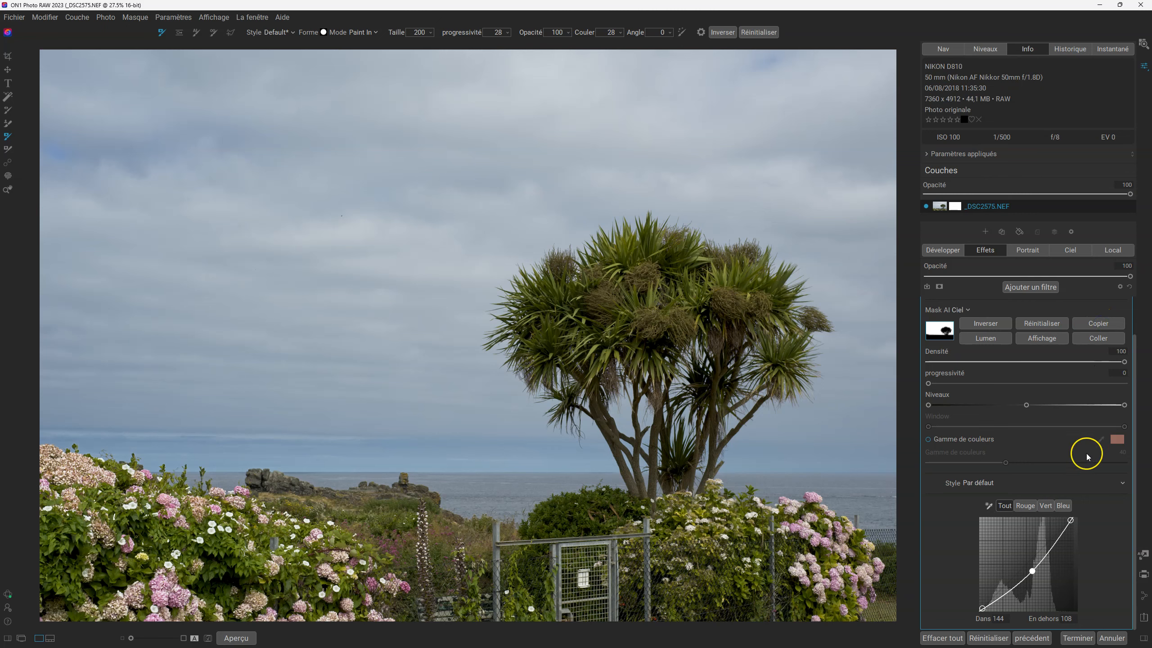
scroll(1088, 455, "up", 2)
left_click(1032, 286)
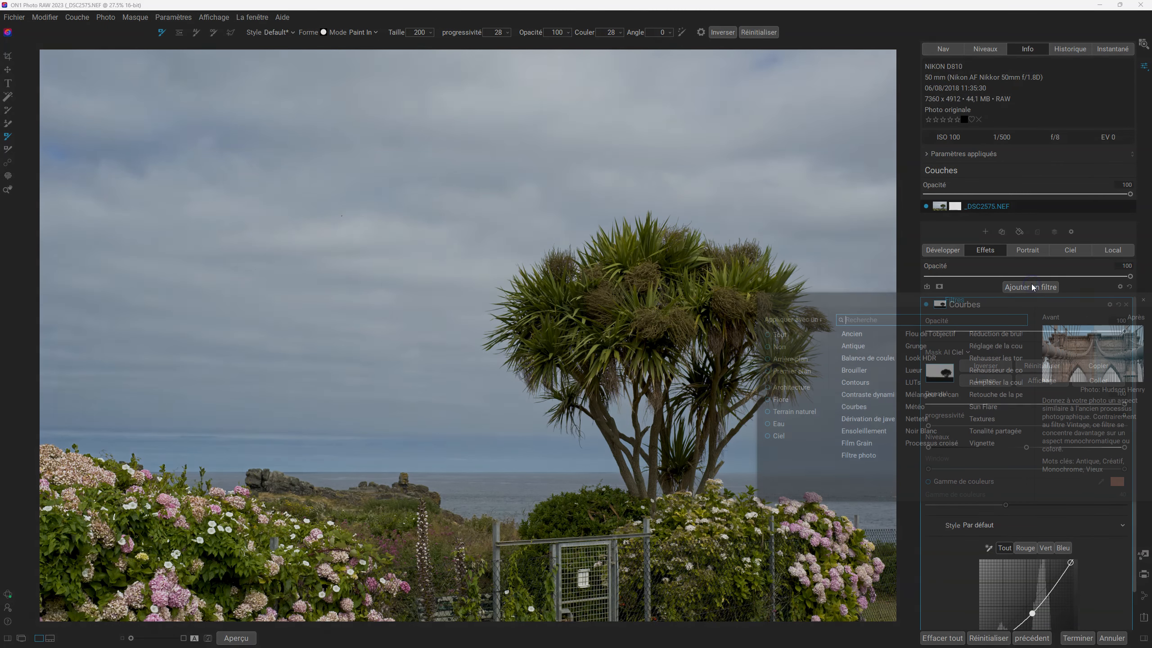
left_click(854, 406)
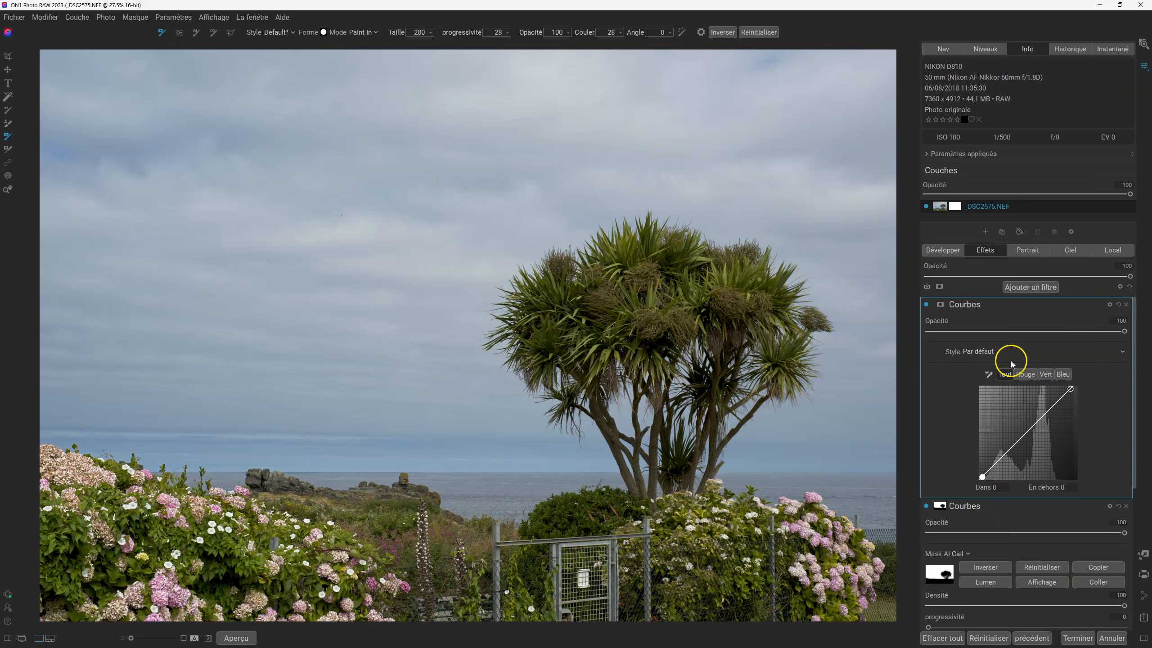
left_click(940, 304)
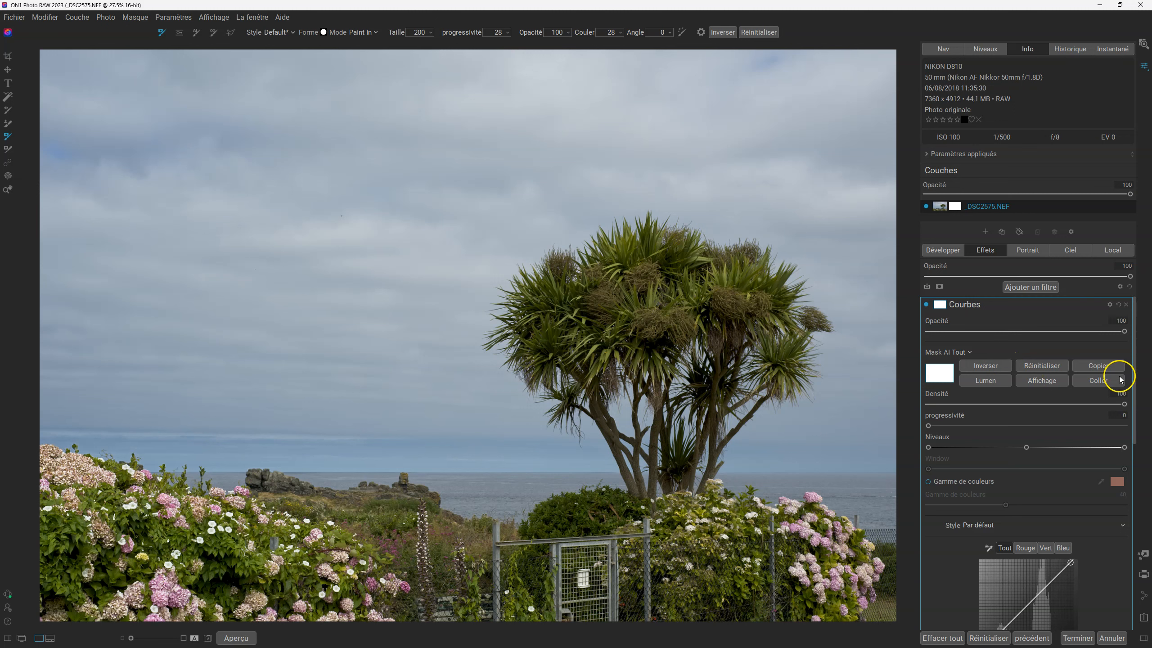
left_click(1101, 379)
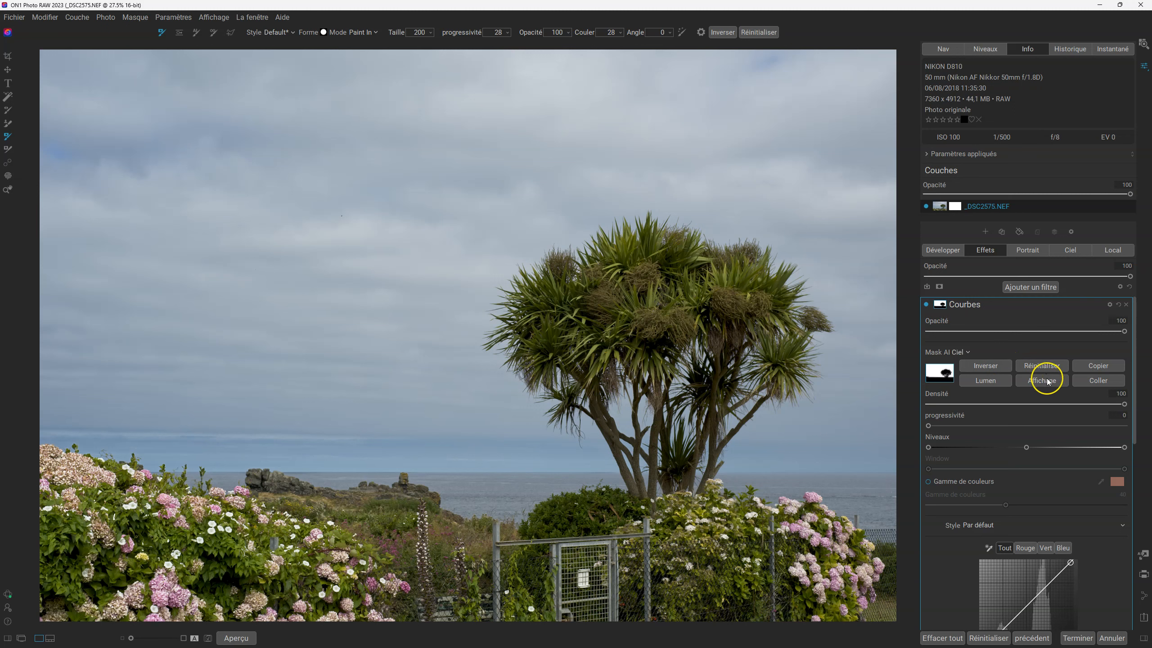
left_click(995, 365)
Step: Apply the Contrast Boost style to the second Courbes filter's curve
scroll(1029, 466, "down", 4)
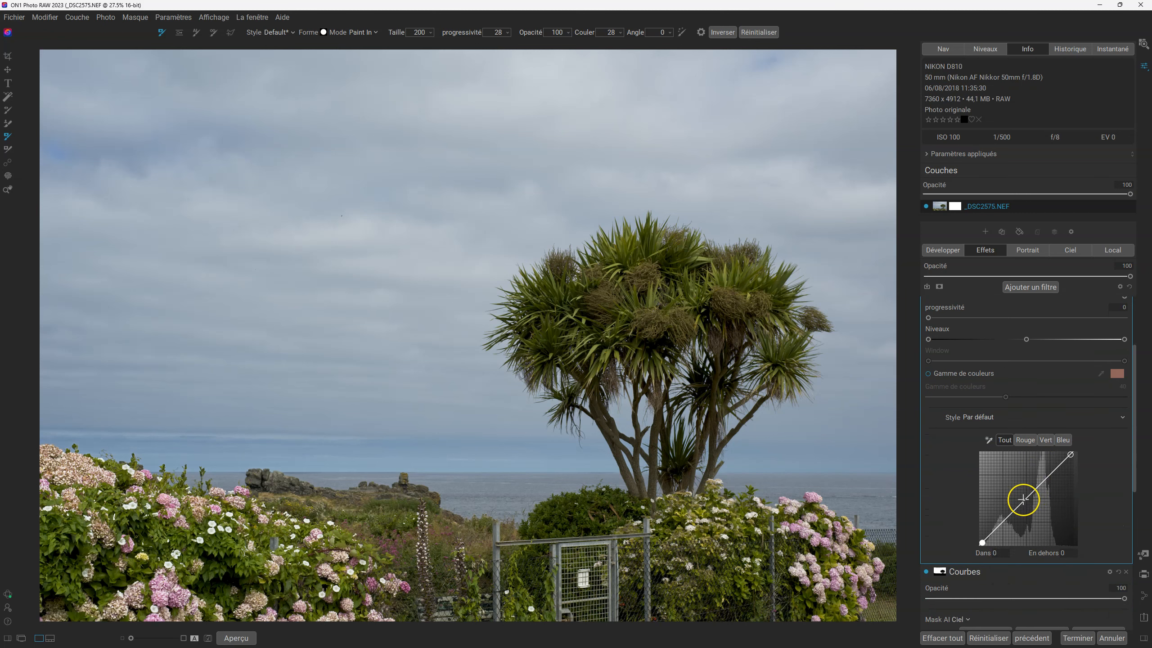
left_click(1026, 498)
left_click(1002, 522)
left_click_drag(1003, 523, 1004, 525)
left_click(990, 417)
left_click(996, 441)
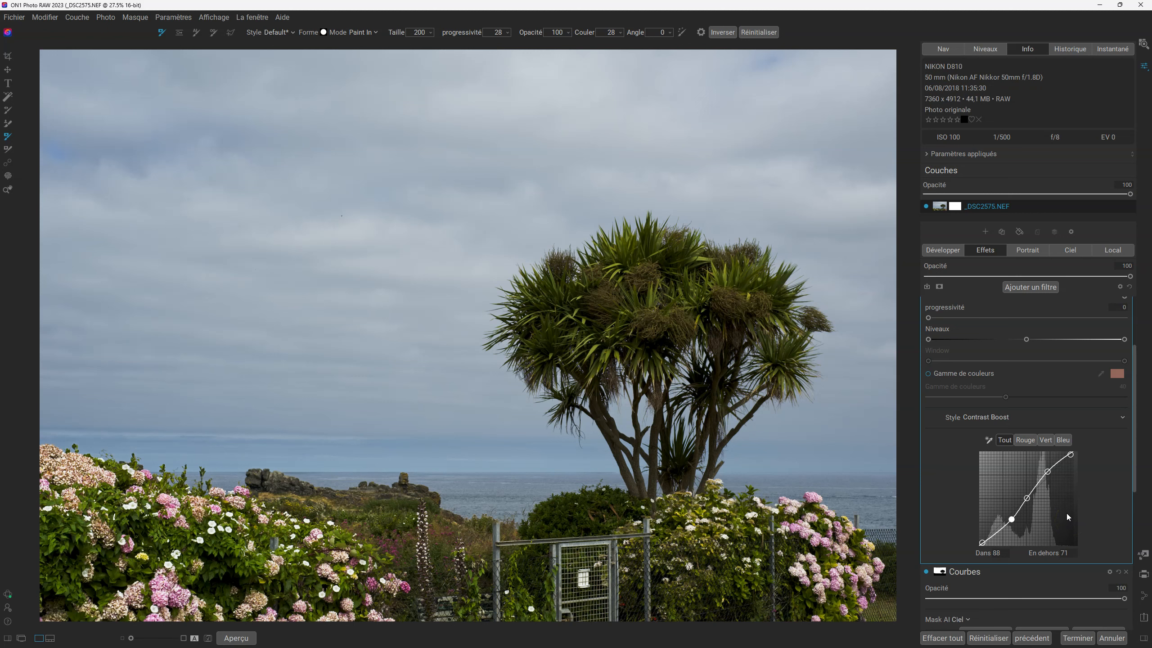
Step: Collapse the second Courbes filter and switch each Courbes filter off and on to compare its effect on the photo
scroll(1028, 437, "up", 2)
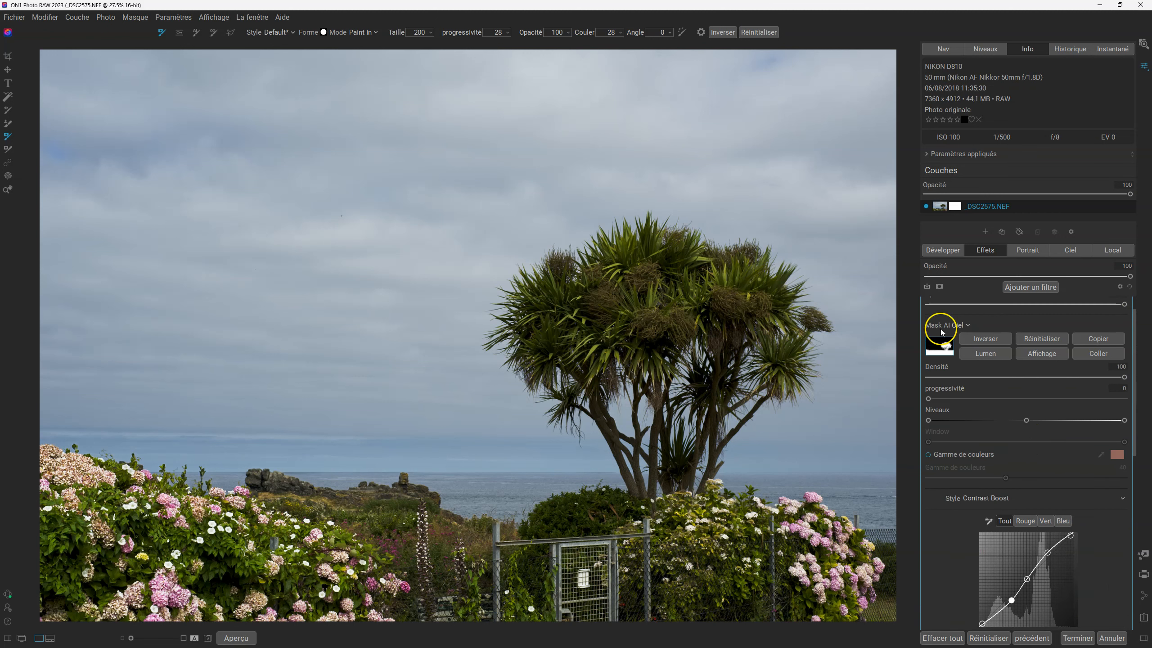
scroll(1001, 385, "up", 1)
left_click(1093, 305)
left_click(926, 305)
left_click(927, 305)
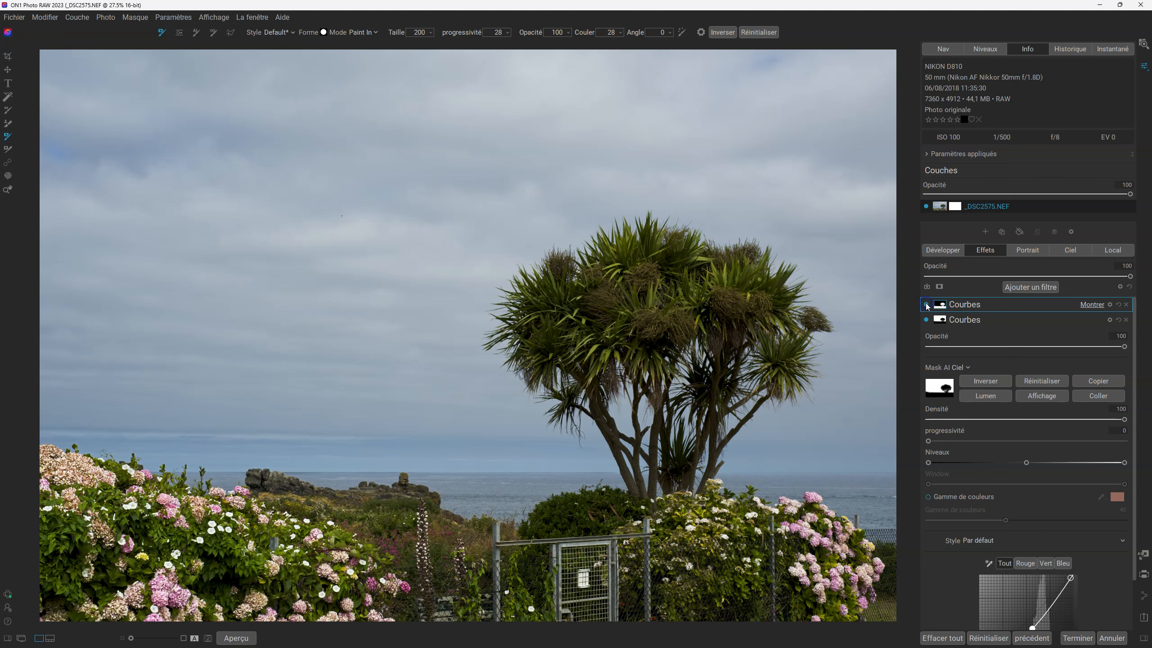
left_click(926, 305)
left_click(926, 305)
left_click(926, 320)
left_click(926, 320)
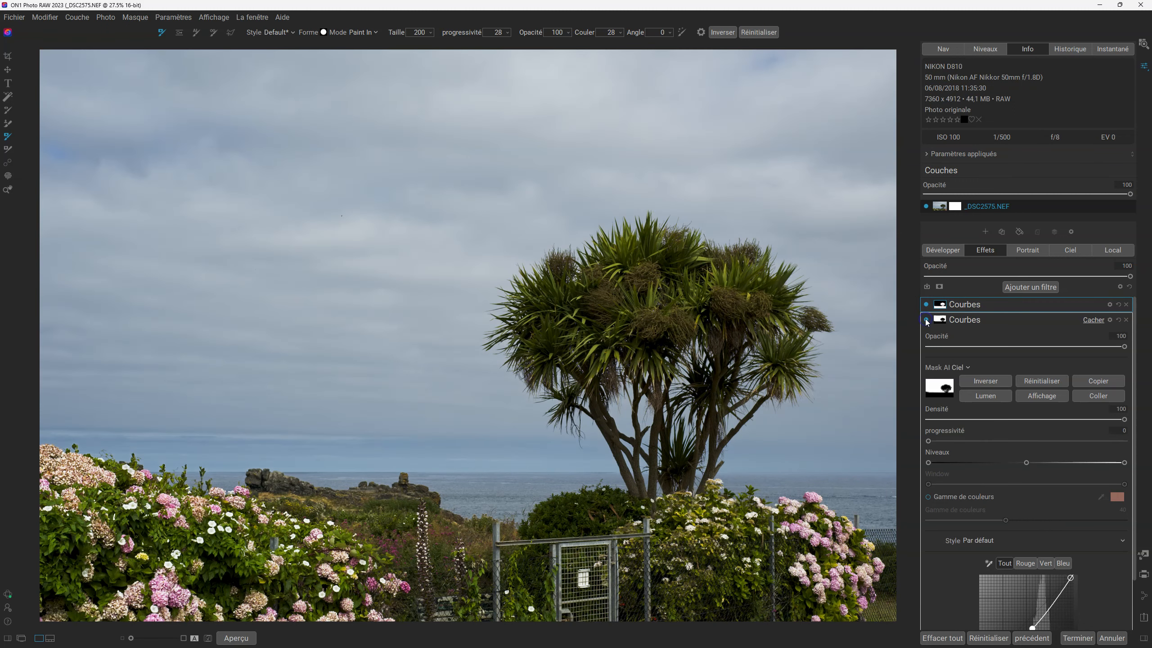
left_click(926, 320)
left_click(926, 320)
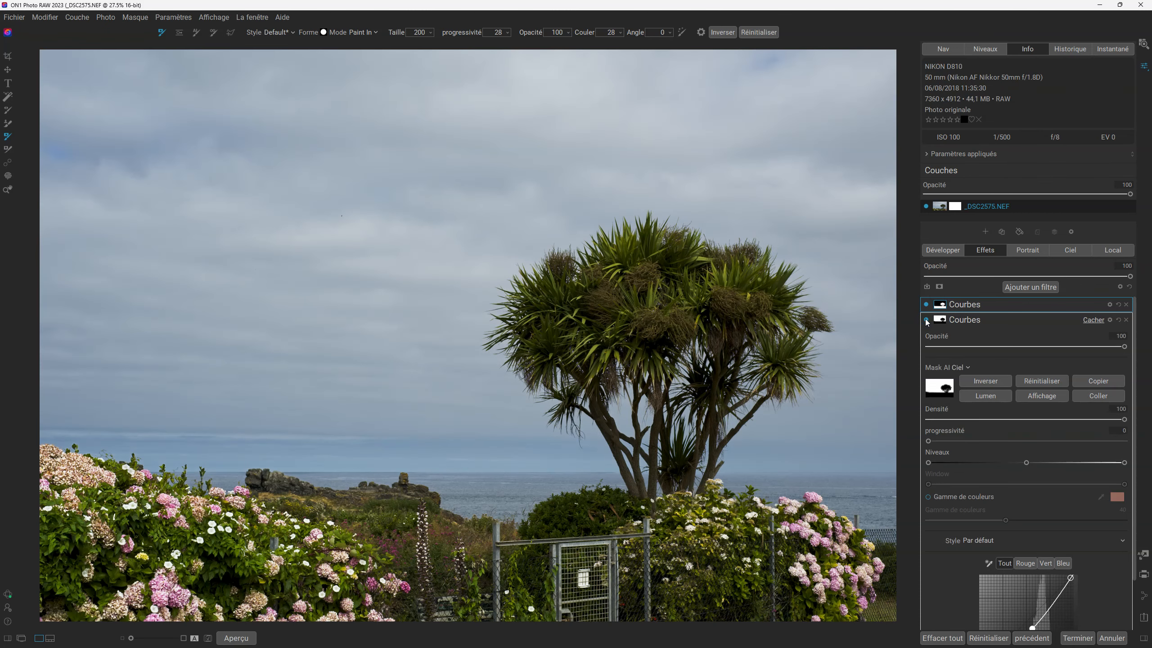